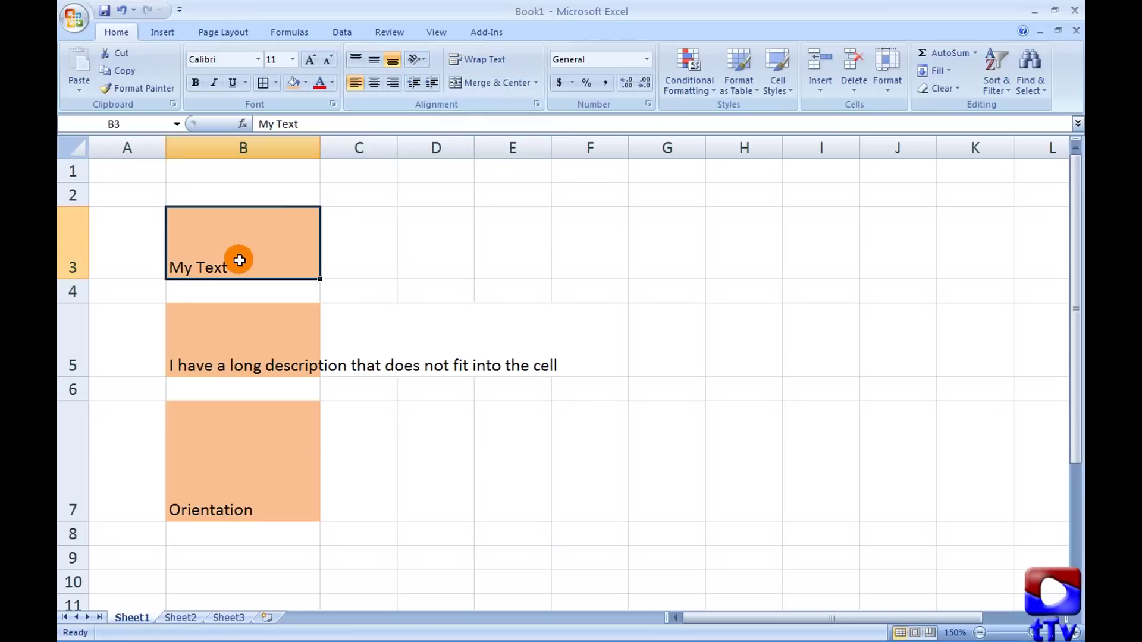
Try top, middle and bottom vertical alignment on My Text in B3, ending at bottom
{"action": "left_click", "coordinate": [356, 60]}
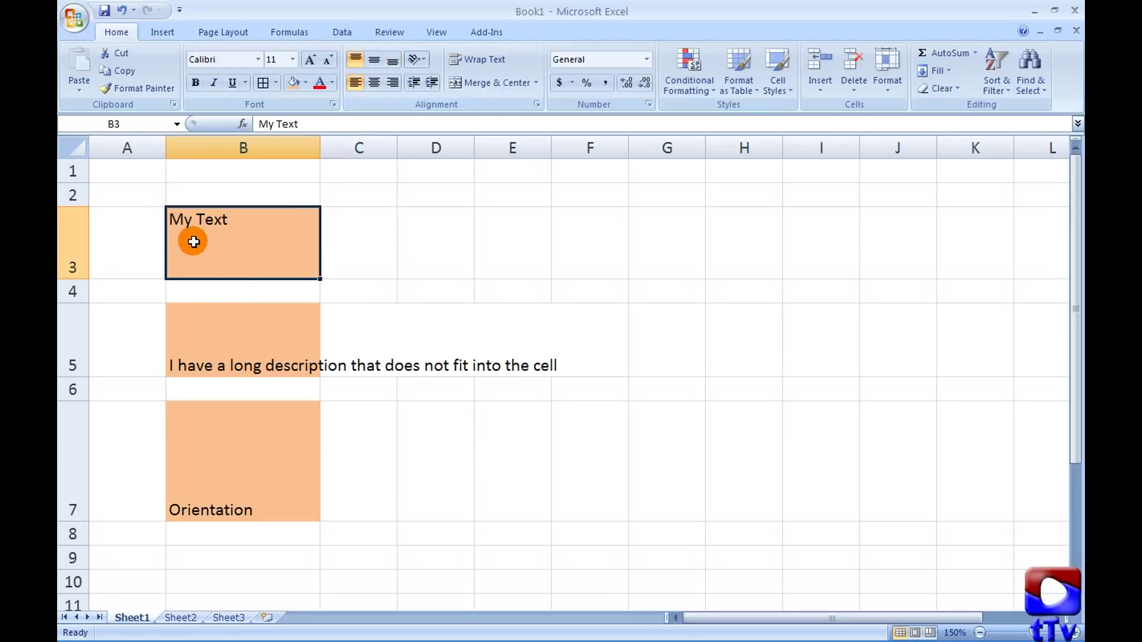
{"action": "left_click", "coordinate": [375, 59]}
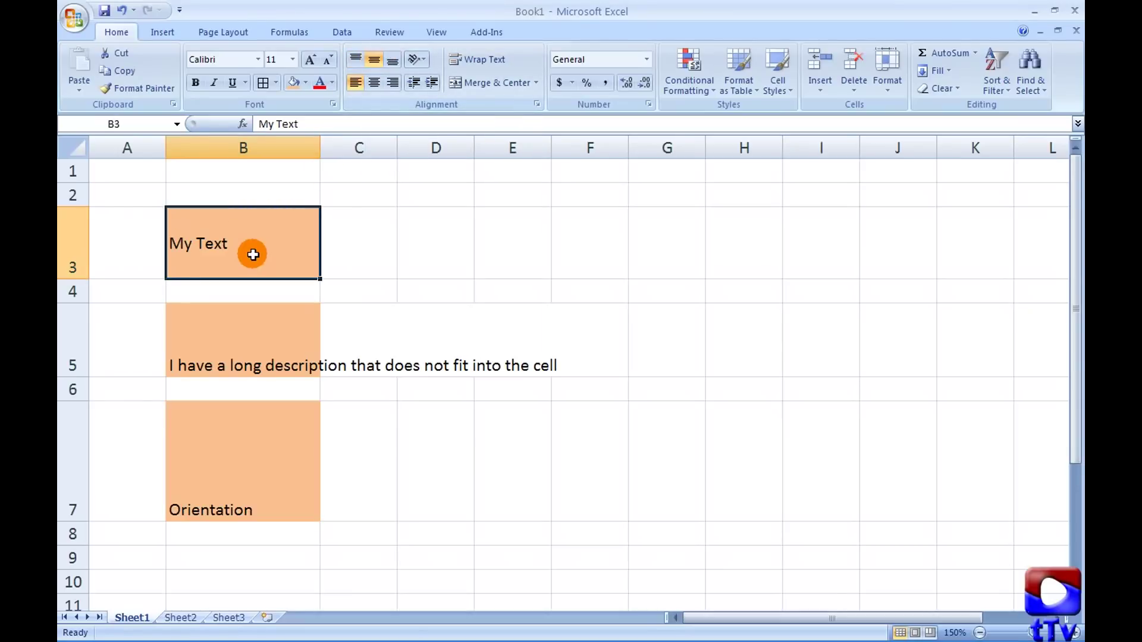
{"action": "left_click", "coordinate": [390, 58]}
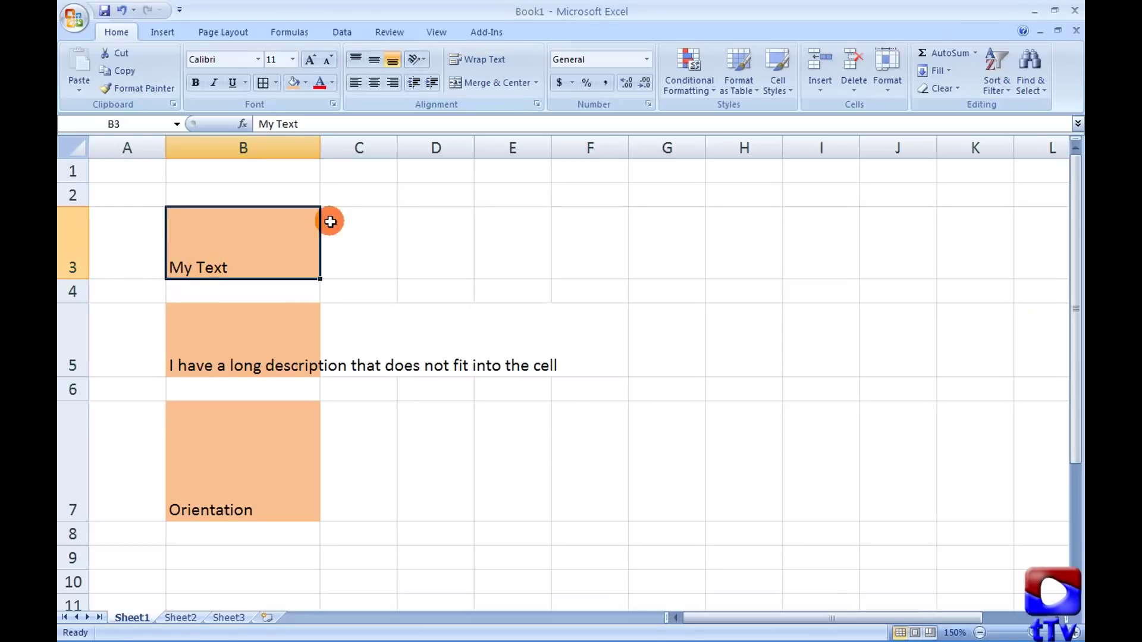
Centre My Text in B3 both horizontally and vertically, then select B5
{"action": "left_click", "coordinate": [376, 87]}
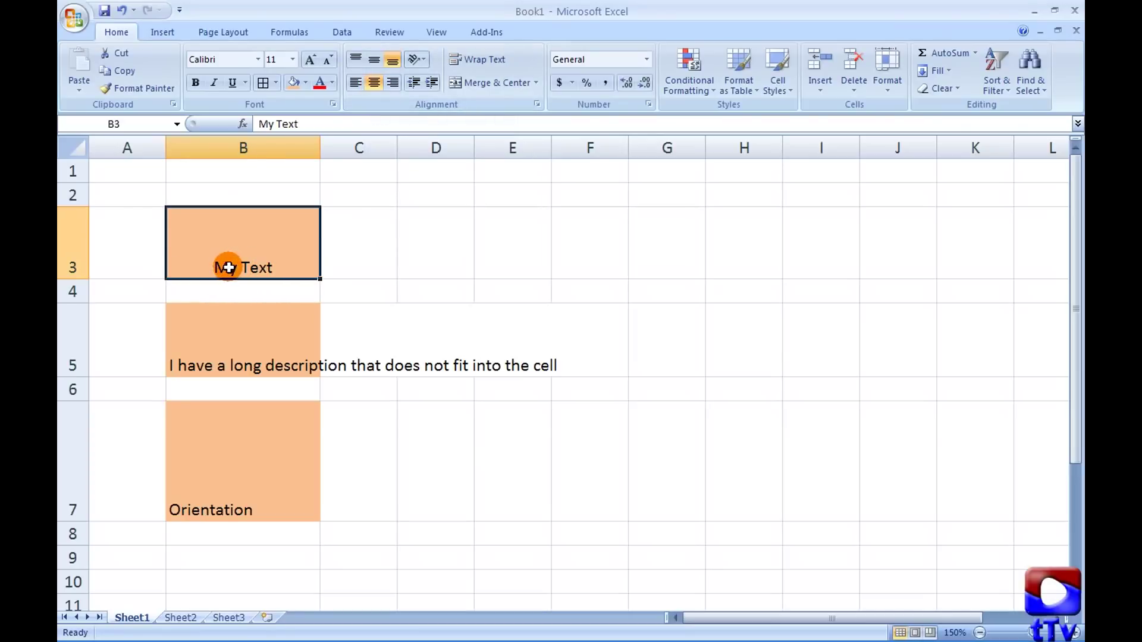
{"action": "left_click", "coordinate": [394, 81]}
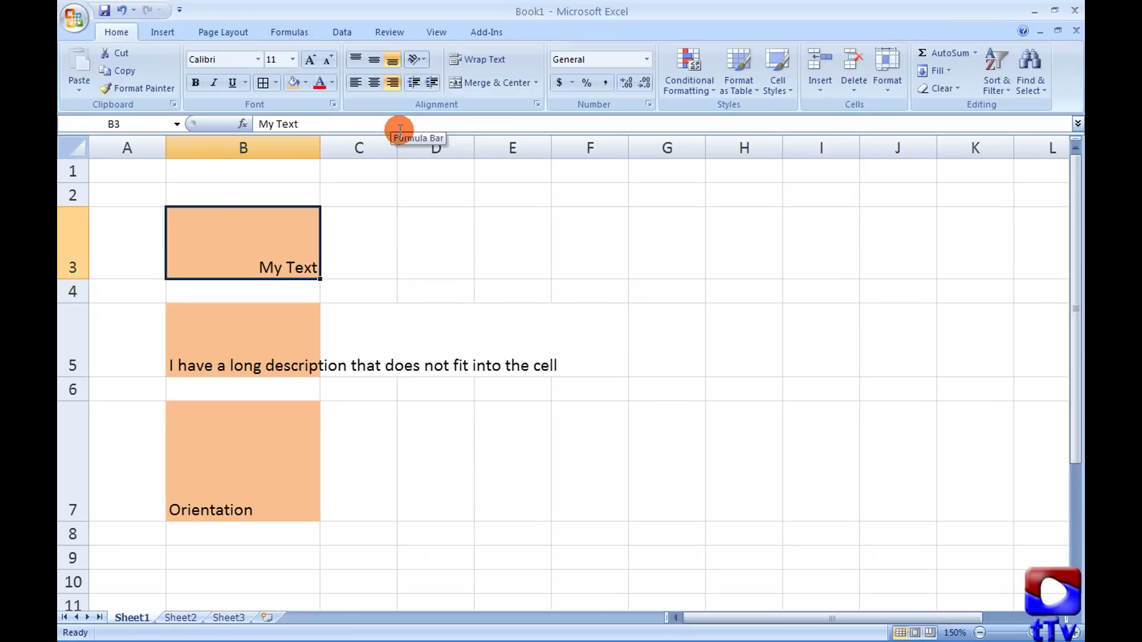
{"action": "left_click", "coordinate": [373, 57]}
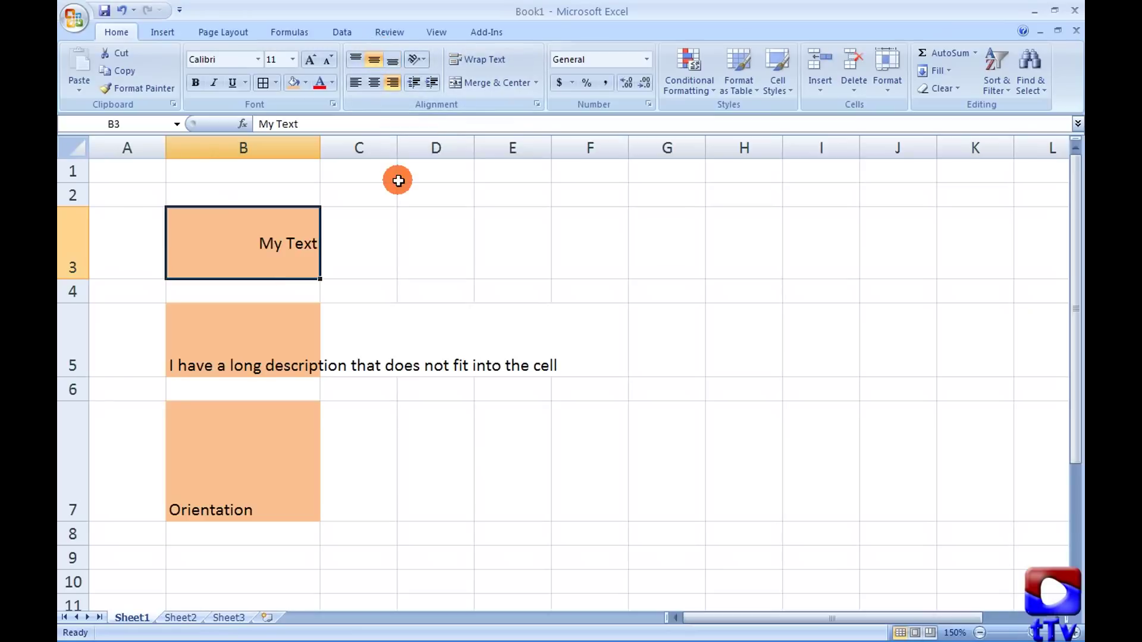
{"action": "left_click", "coordinate": [374, 82]}
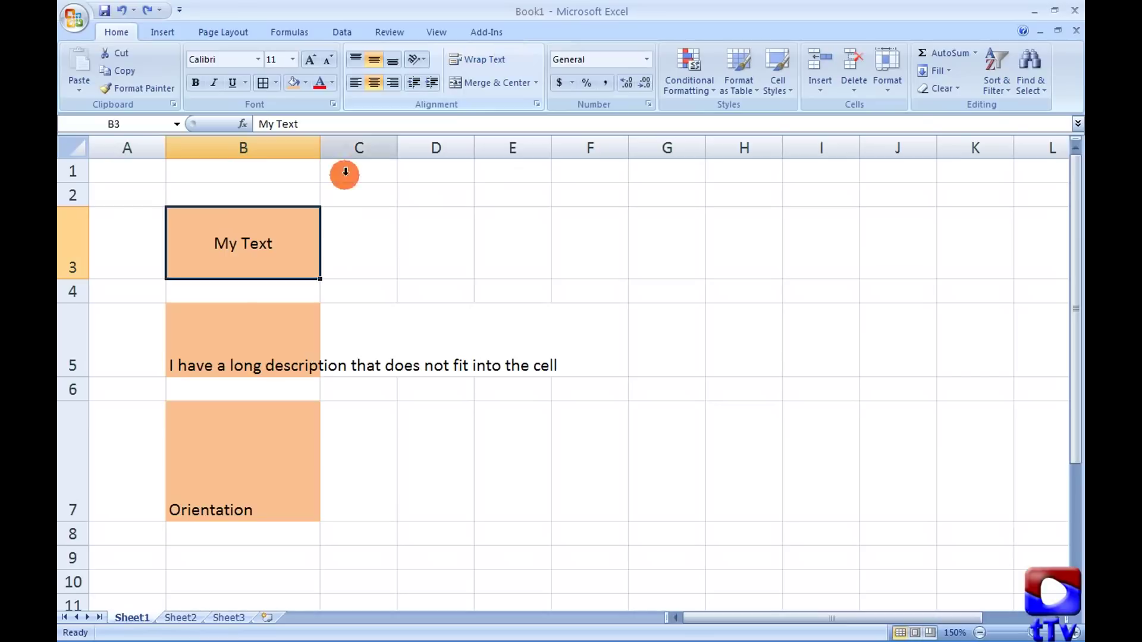
{"action": "left_click", "coordinate": [230, 342]}
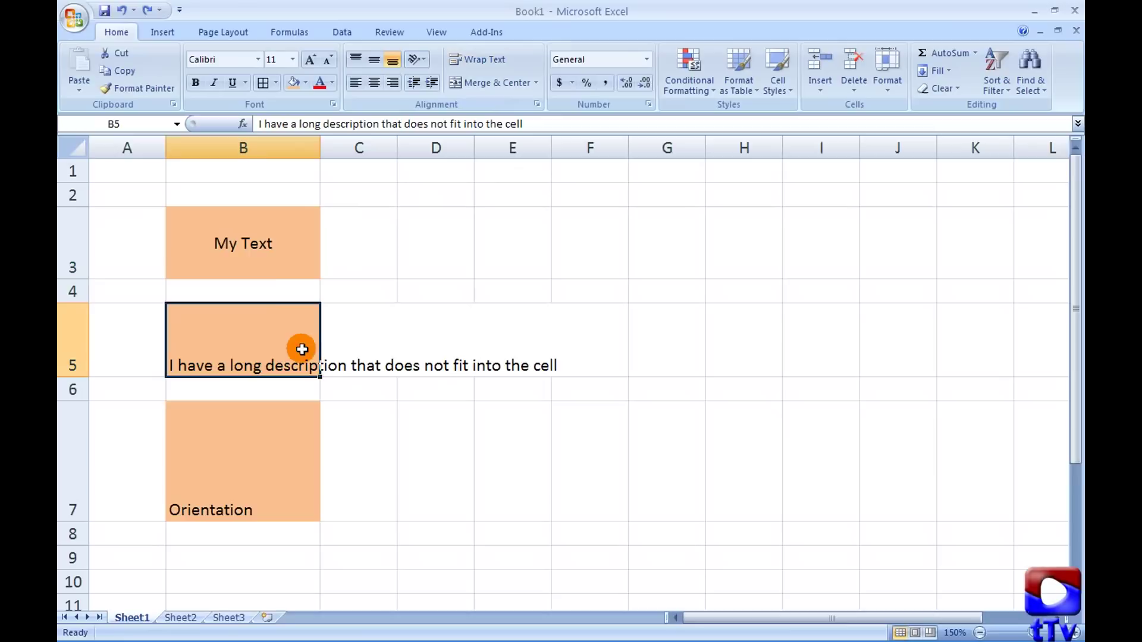
Wrap the long description in B5 and leave it indented by one step
{"action": "left_click", "coordinate": [466, 63]}
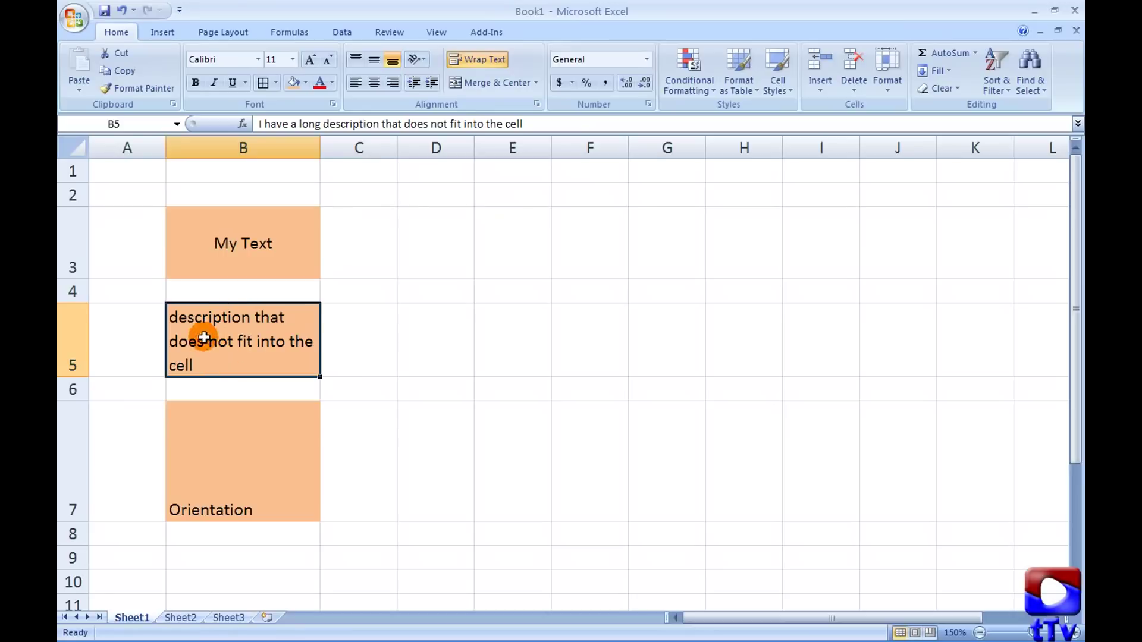
{"action": "left_click", "coordinate": [434, 84]}
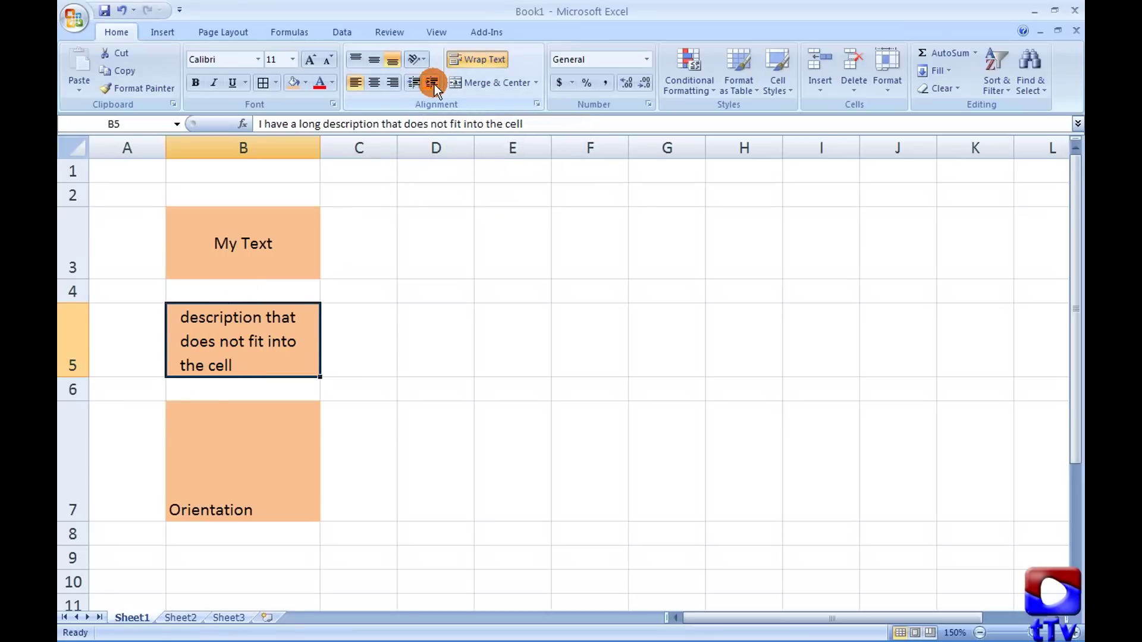
{"action": "left_click", "coordinate": [433, 83]}
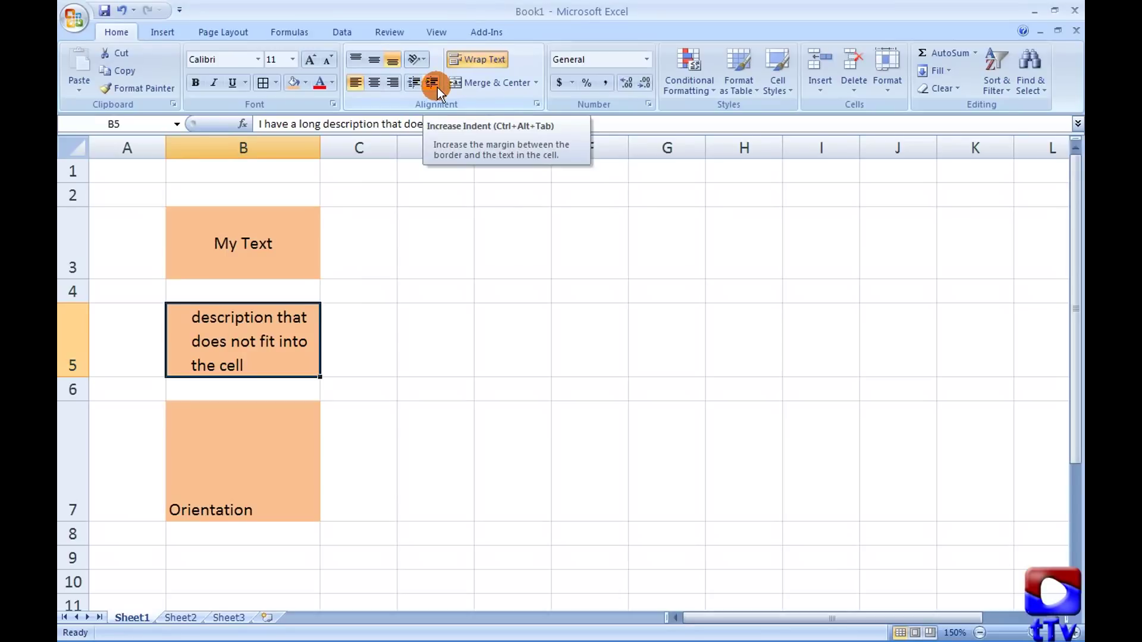
{"action": "left_click", "coordinate": [410, 85]}
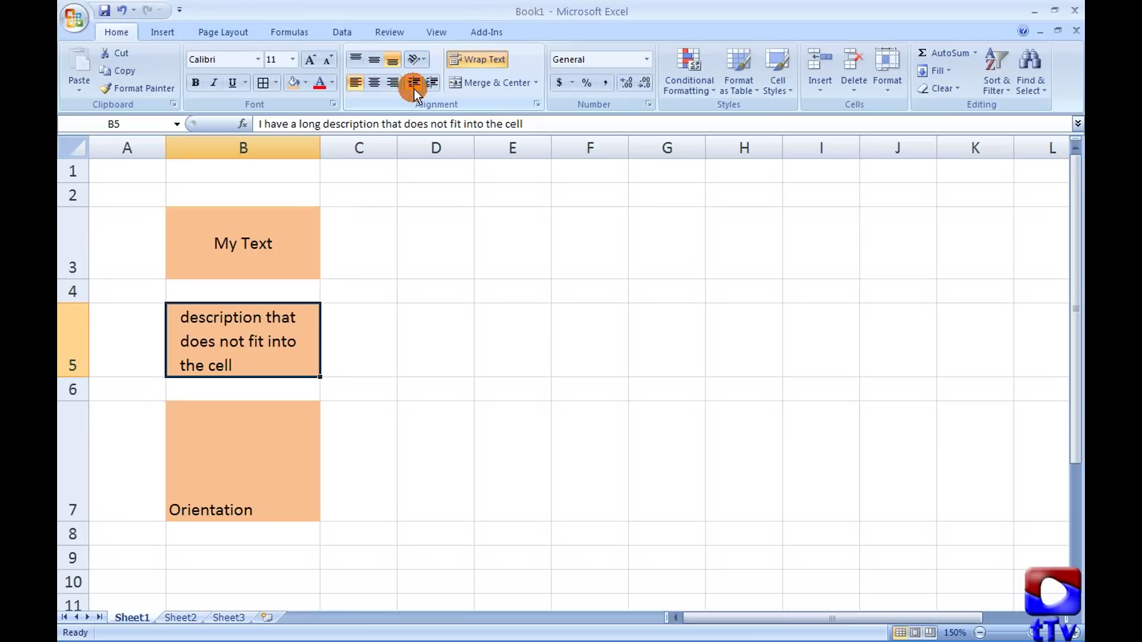
Try Angle Counterclockwise, Angle Clockwise and Vertical Text on the Orientation word in B7
{"action": "left_click", "coordinate": [272, 448]}
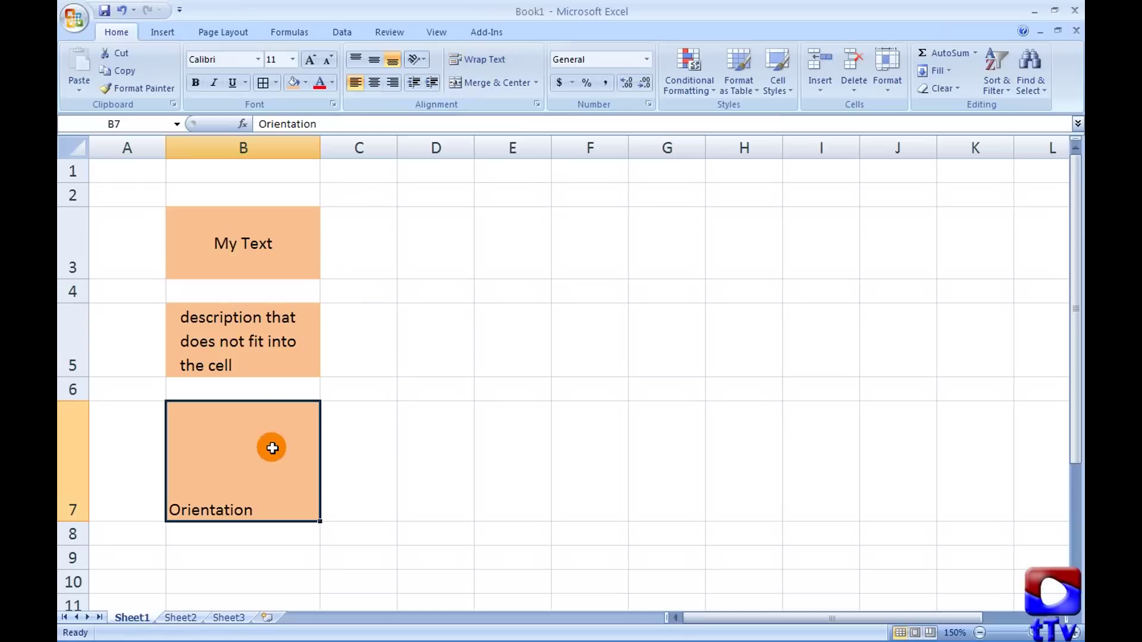
{"action": "left_click", "coordinate": [427, 61]}
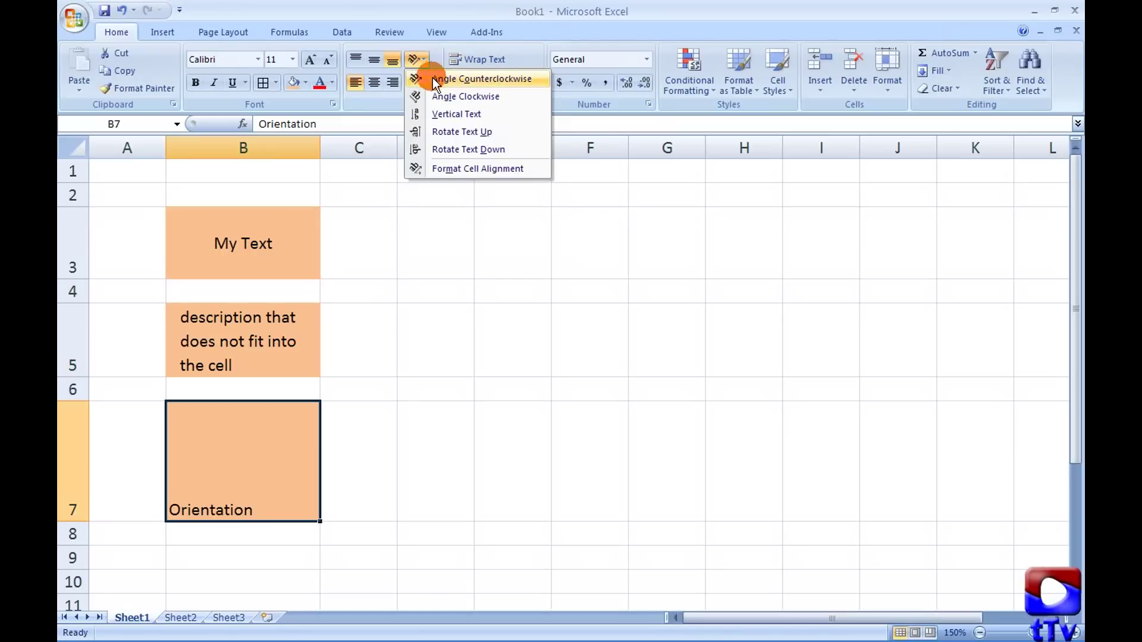
{"action": "left_click", "coordinate": [435, 80]}
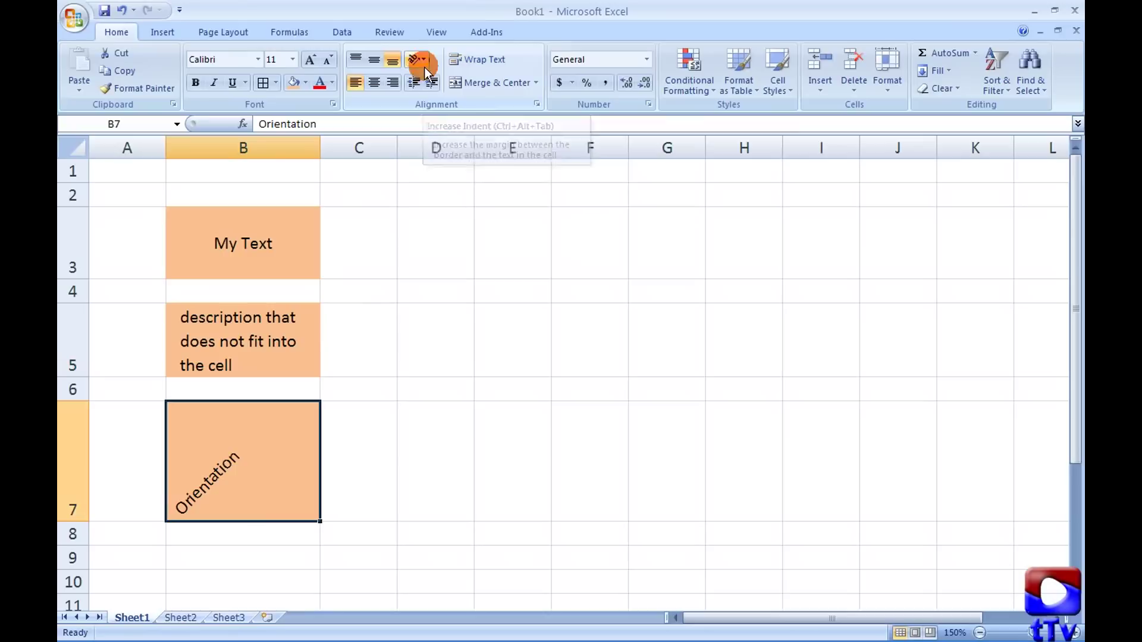
{"action": "left_click", "coordinate": [423, 59]}
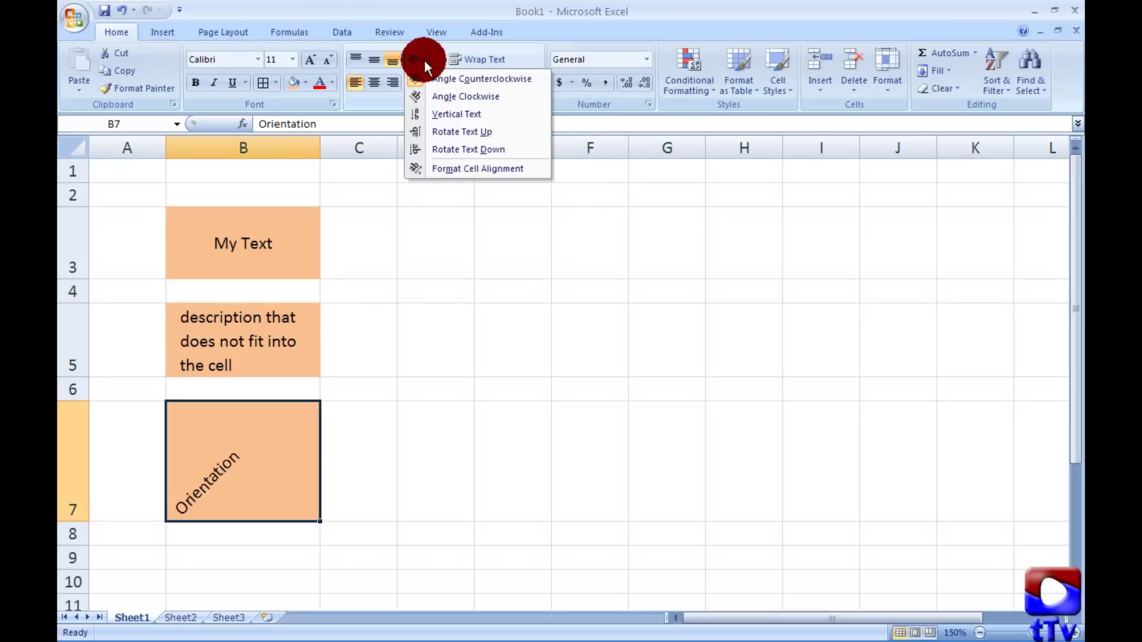
{"action": "left_click", "coordinate": [435, 96]}
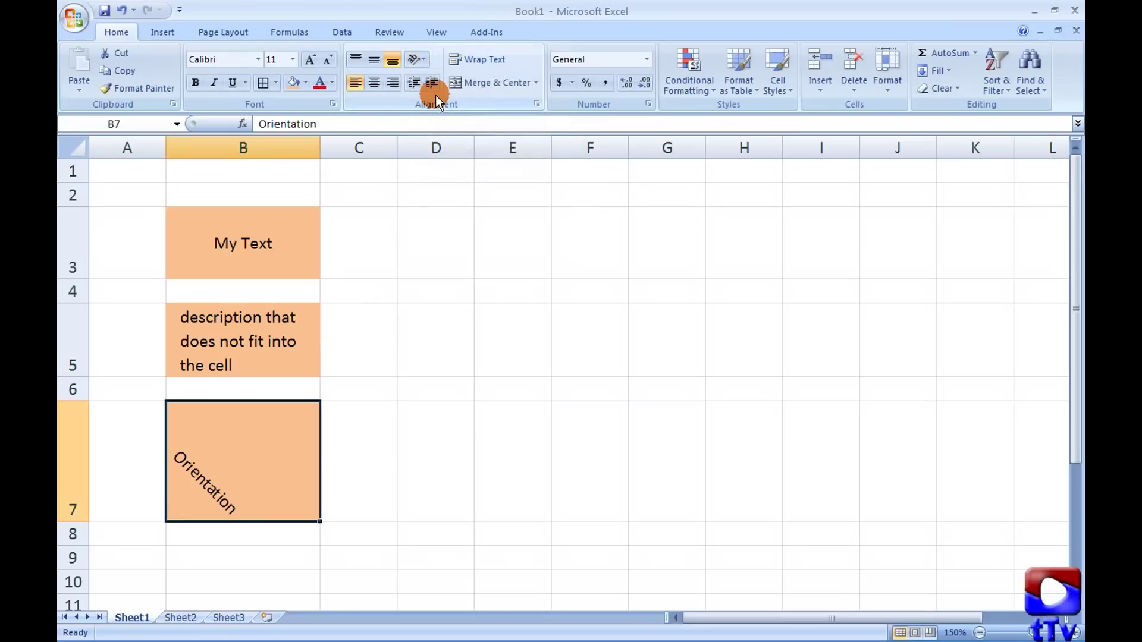
{"action": "left_click", "coordinate": [425, 64]}
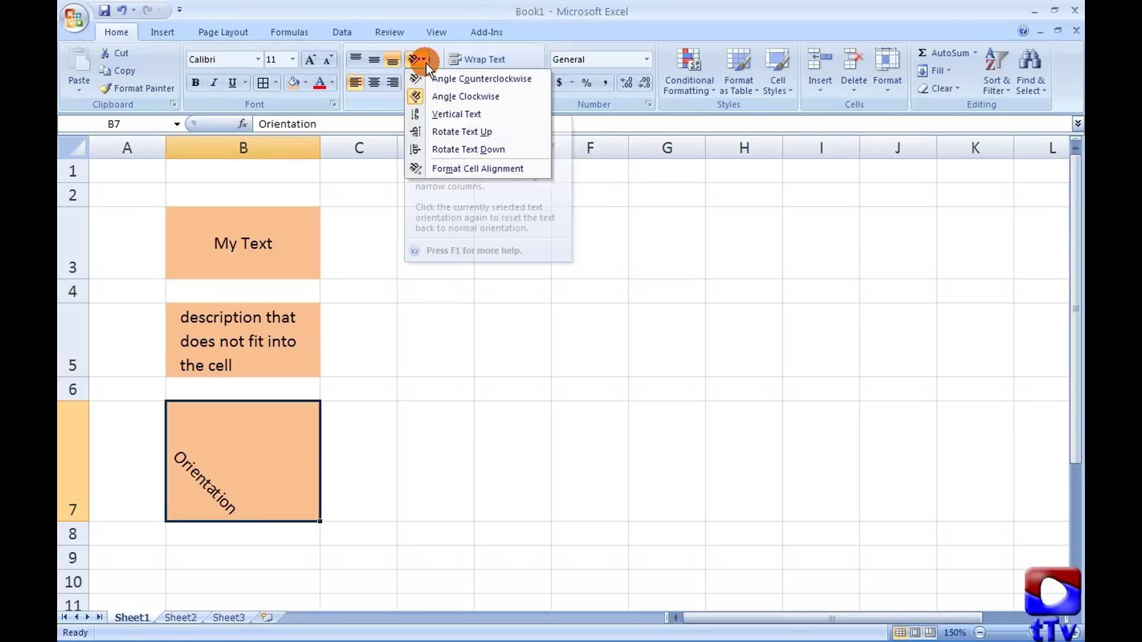
{"action": "left_click", "coordinate": [429, 113]}
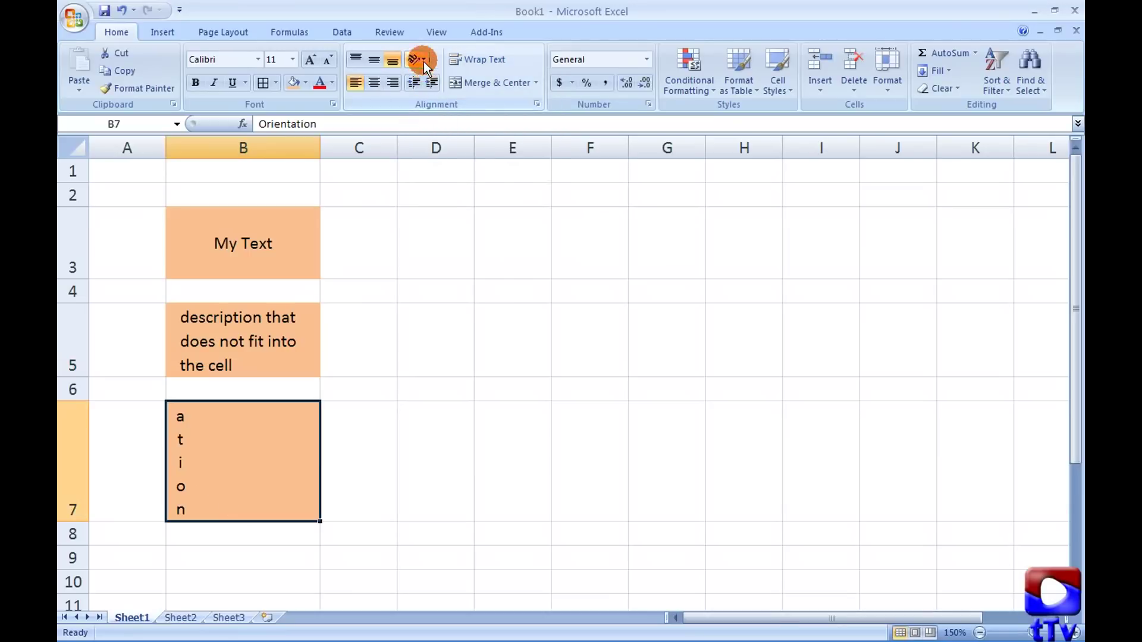
Rotate B7's text up, then settle on Rotate Text Down, and show the orientation choices again
{"action": "left_click", "coordinate": [424, 61]}
{"action": "left_click", "coordinate": [439, 132]}
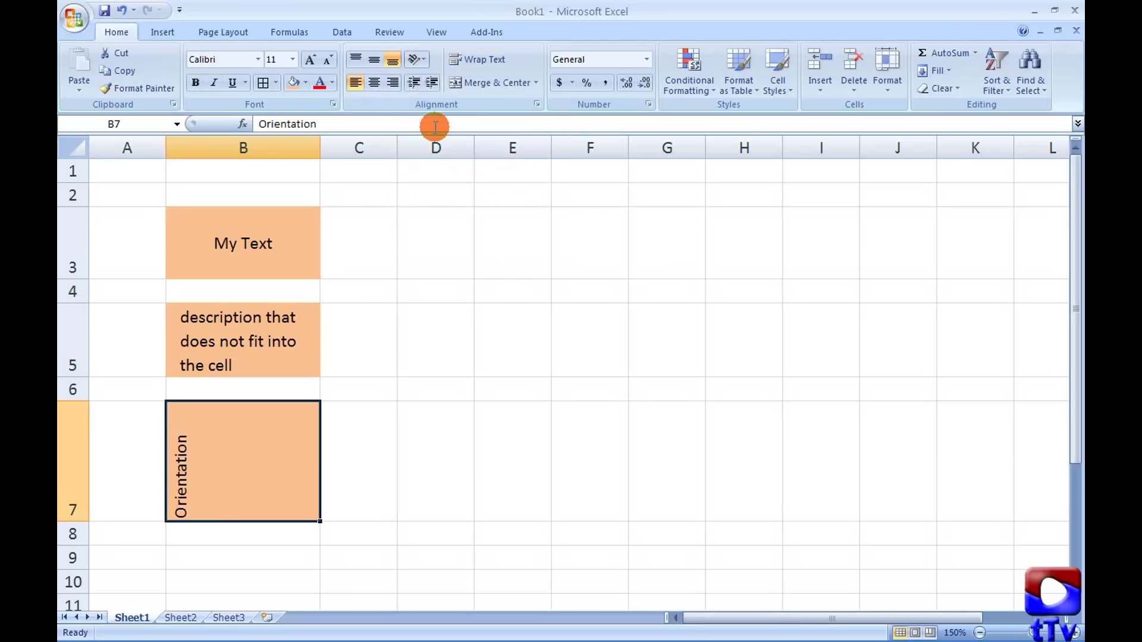
{"action": "left_click", "coordinate": [424, 55]}
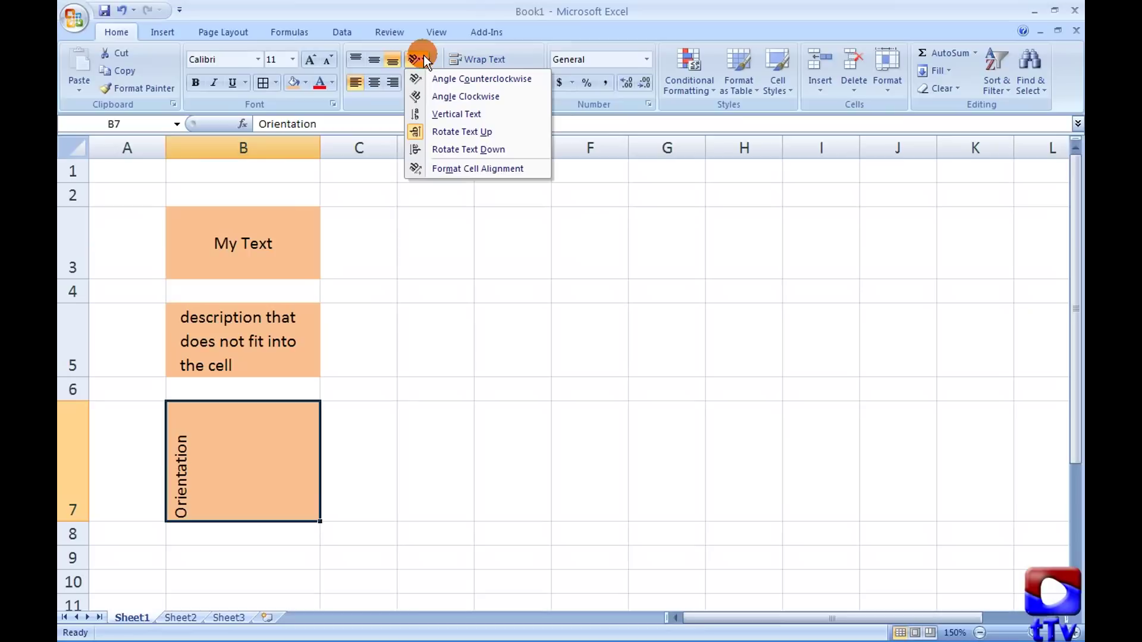
{"action": "left_click", "coordinate": [447, 148]}
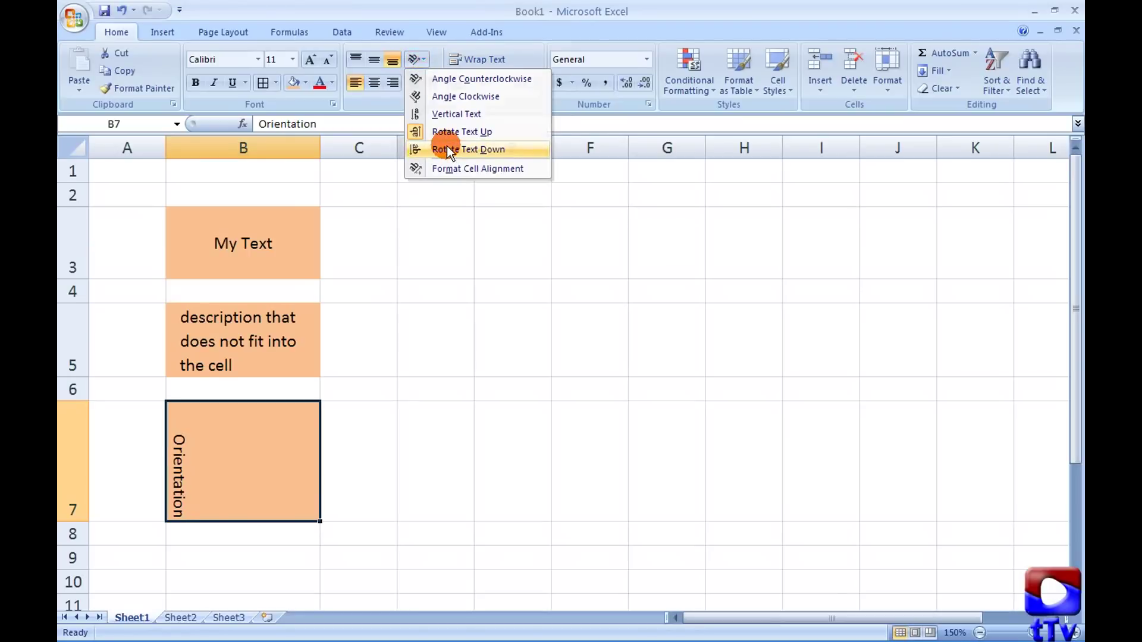
{"action": "left_click", "coordinate": [425, 60]}
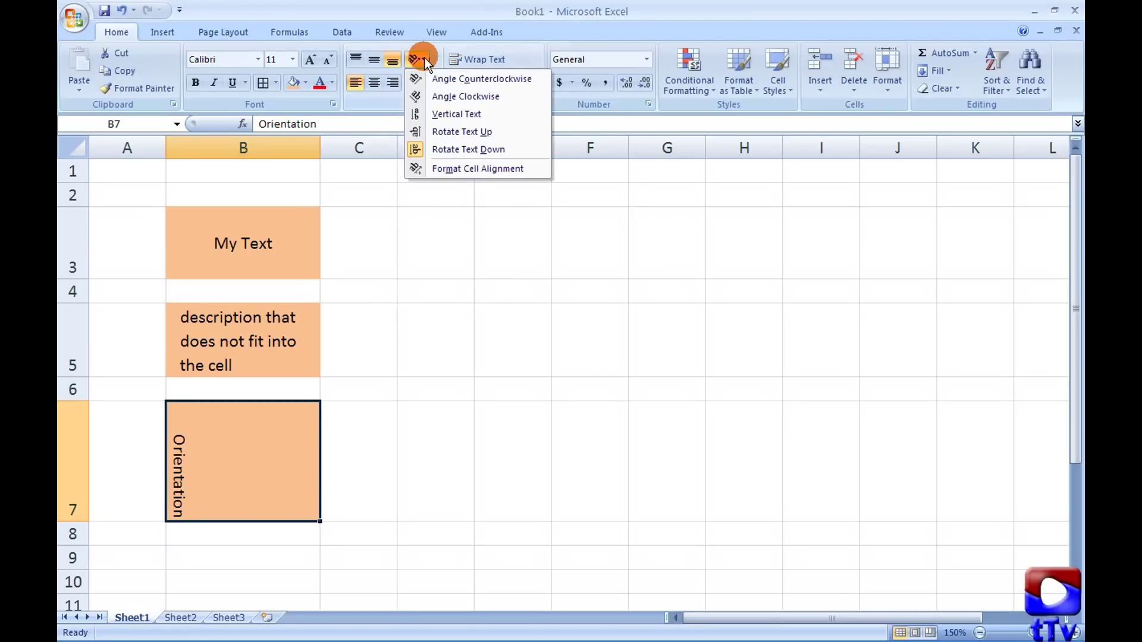
Set B7's text orientation to -42 degrees in the Format Cells alignment settings
{"action": "left_click", "coordinate": [438, 168]}
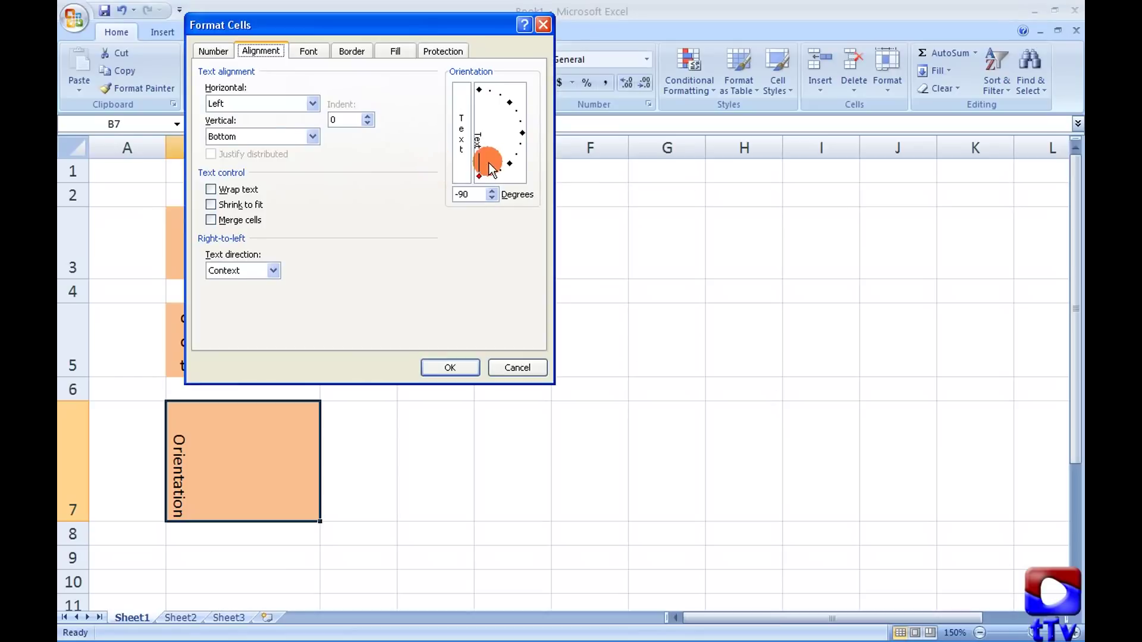
{"action": "left_click_drag", "start_coordinate": [479, 170], "coordinate": [508, 164]}
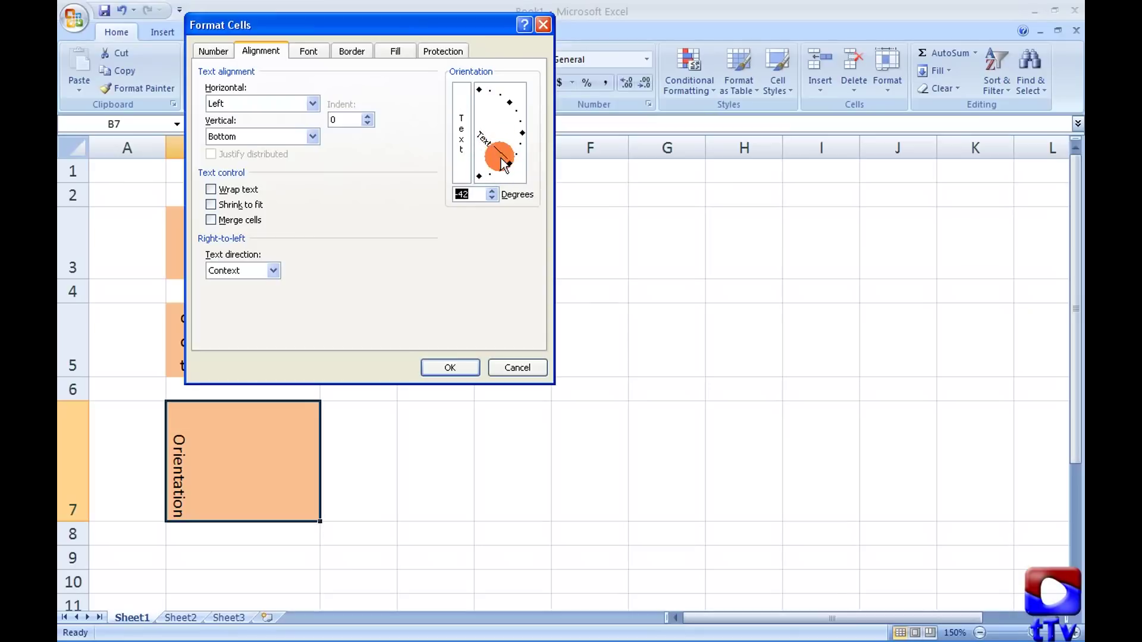
{"action": "left_click", "coordinate": [450, 367]}
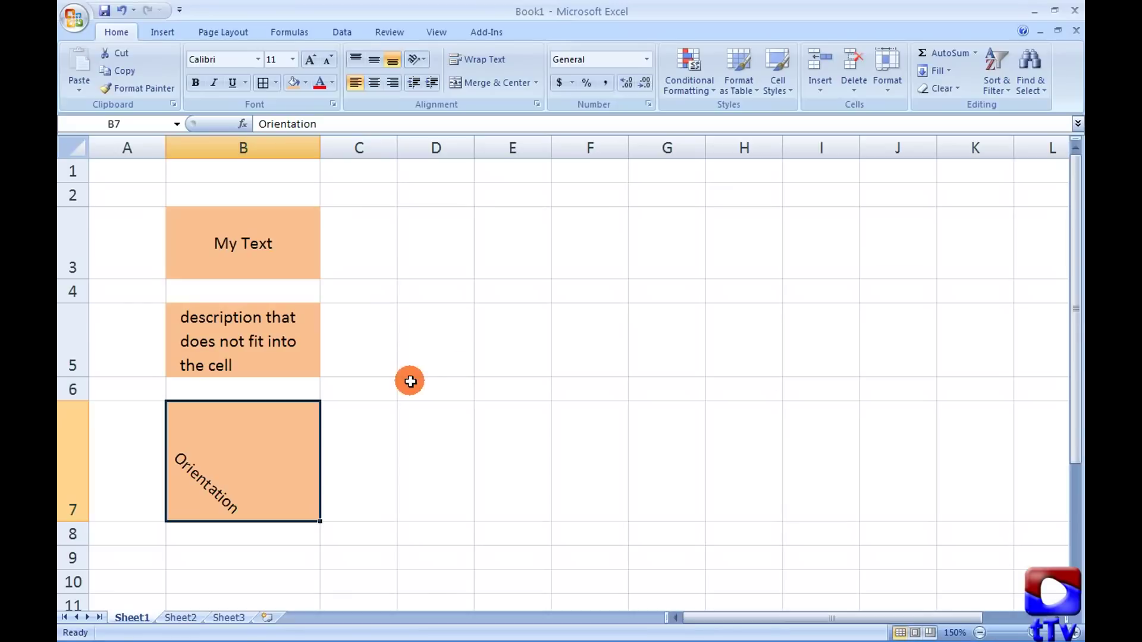
Switch to Sheet2 and select the two Price header cells C2:D2
{"action": "left_click", "coordinate": [185, 618]}
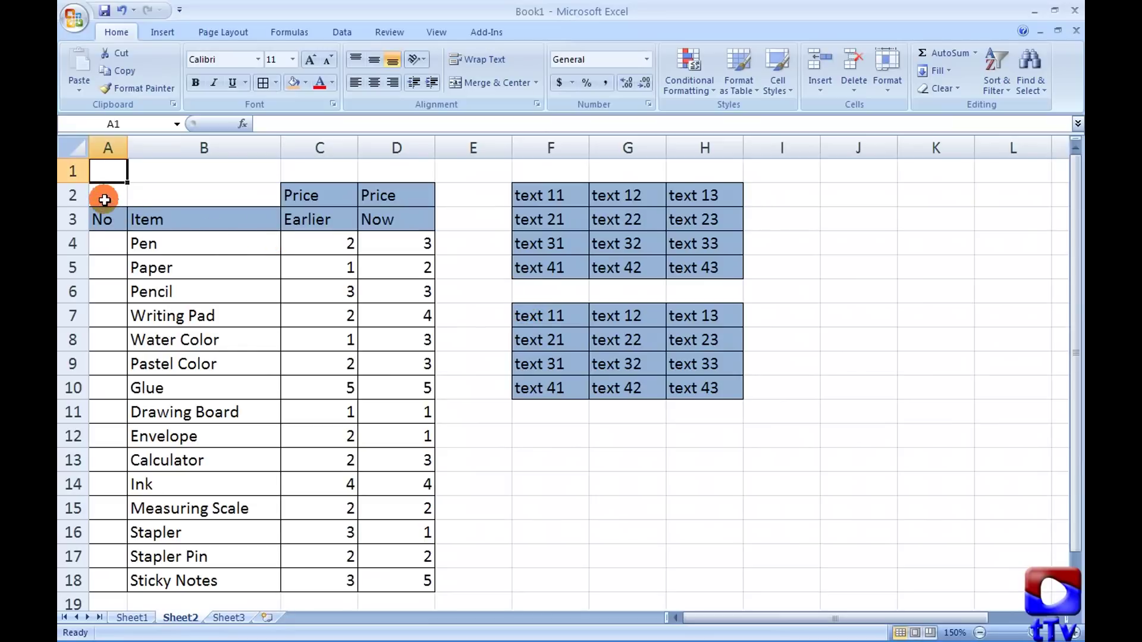
{"action": "left_click_drag", "start_coordinate": [102, 196], "coordinate": [385, 573]}
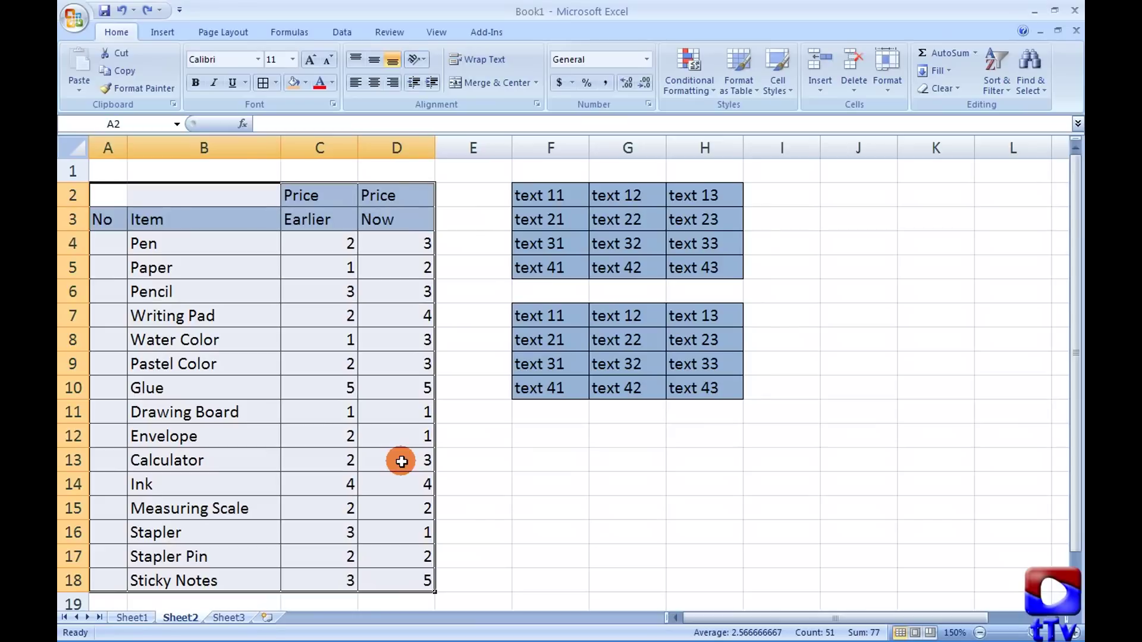
{"action": "left_click", "coordinate": [325, 200]}
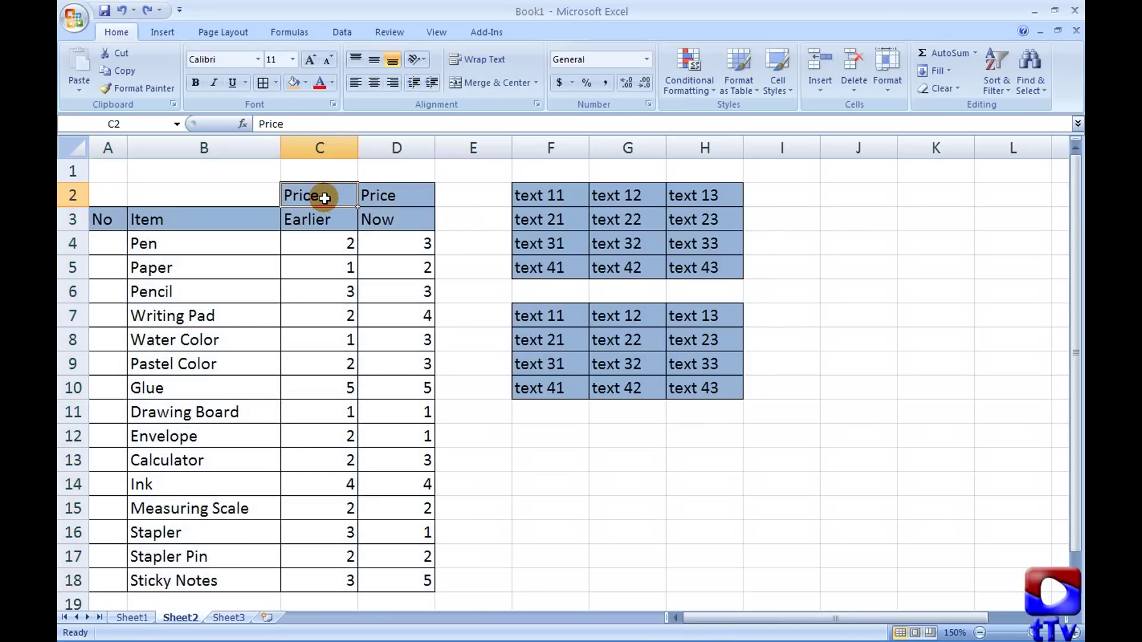
{"action": "left_click_drag", "start_coordinate": [323, 198], "coordinate": [369, 198]}
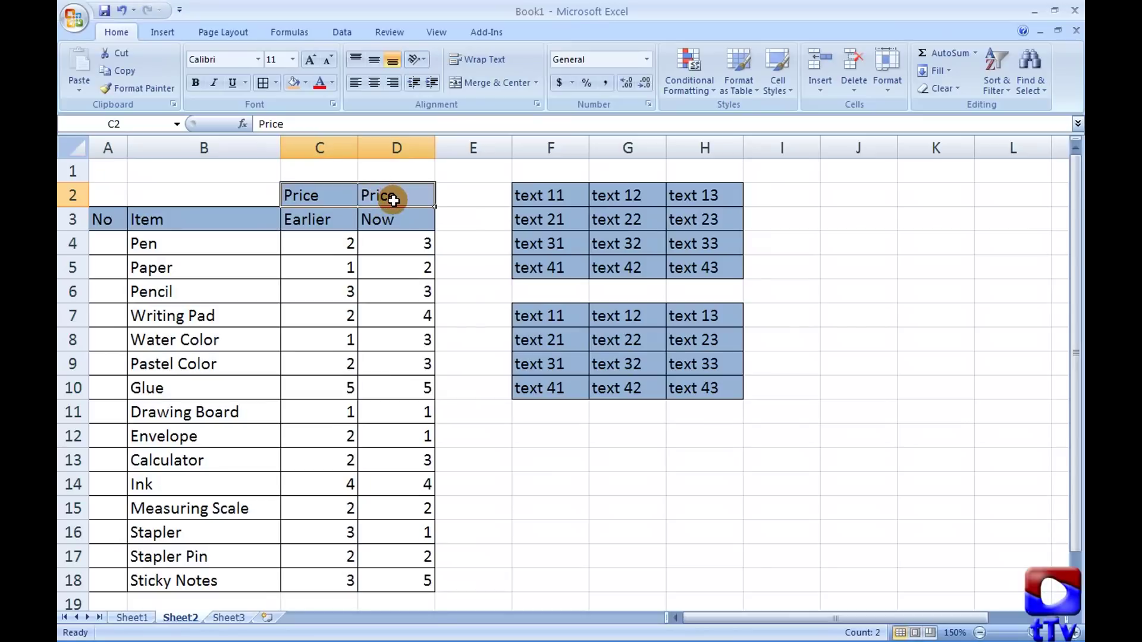
Merge and centre C2:D2 into one Price header, accepting the data-loss warning
{"action": "left_click_drag", "start_coordinate": [324, 193], "coordinate": [397, 198]}
{"action": "left_click", "coordinate": [476, 84]}
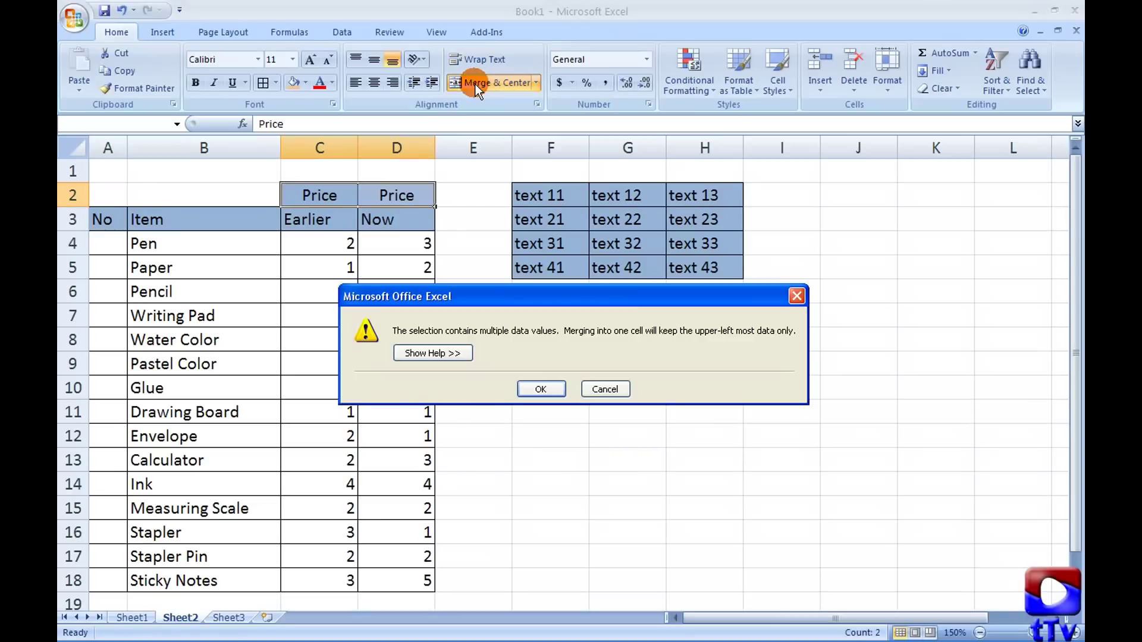
{"action": "left_click", "coordinate": [539, 390]}
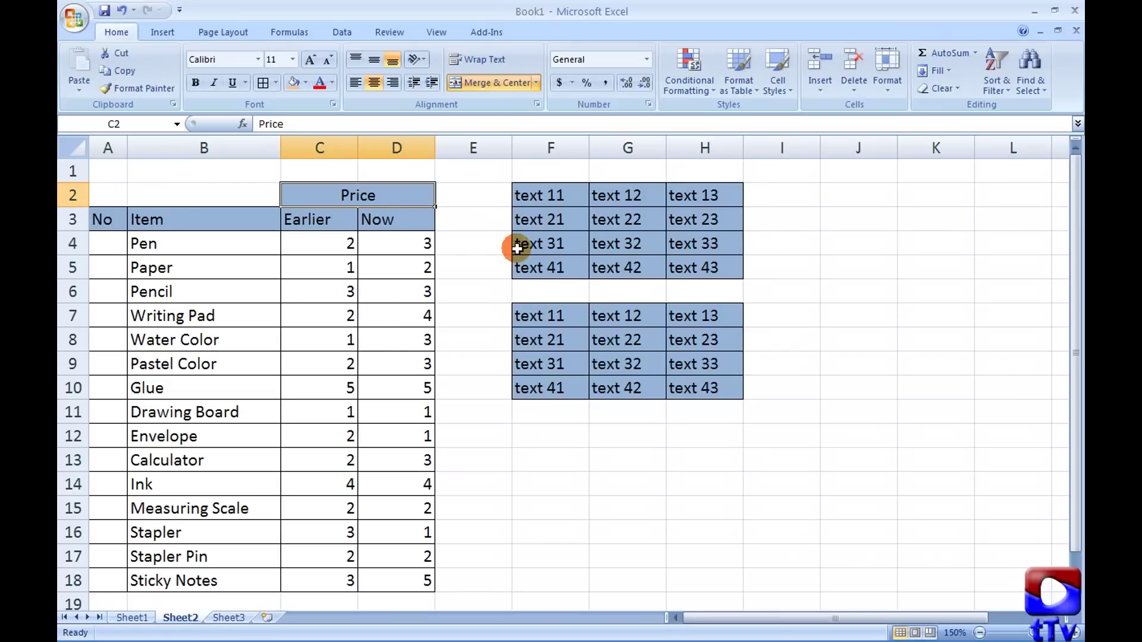
{"action": "left_click", "coordinate": [537, 88]}
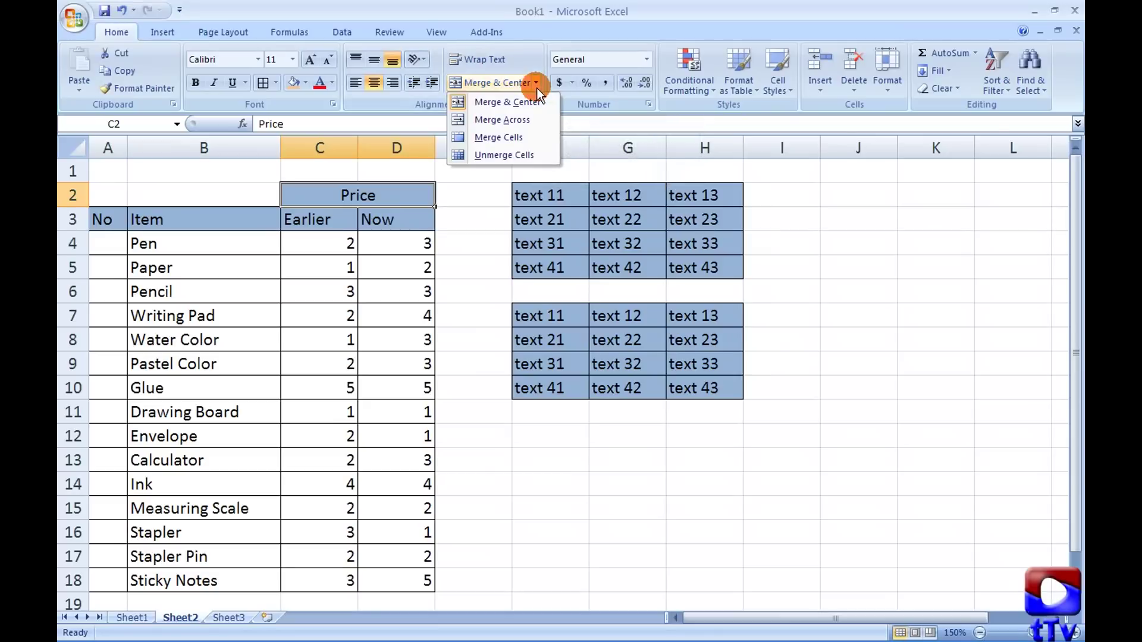
Unmerge C2:D2 and left-align the Price text in C2
{"action": "left_click", "coordinate": [508, 156]}
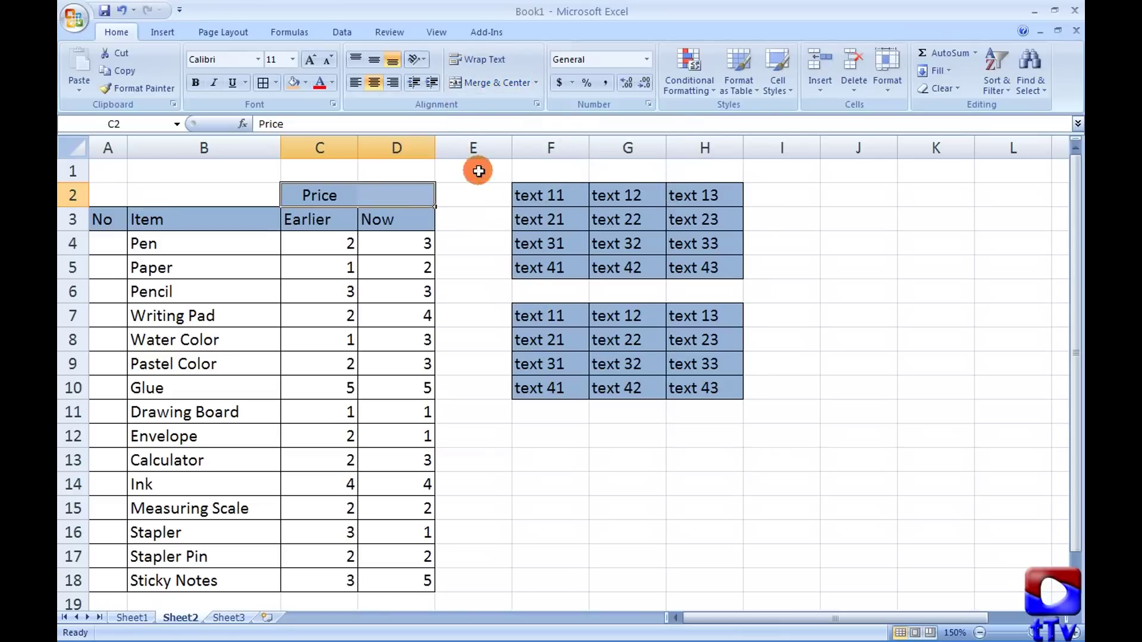
{"action": "left_click", "coordinate": [398, 200]}
{"action": "left_click", "coordinate": [309, 194]}
{"action": "left_click", "coordinate": [398, 195]}
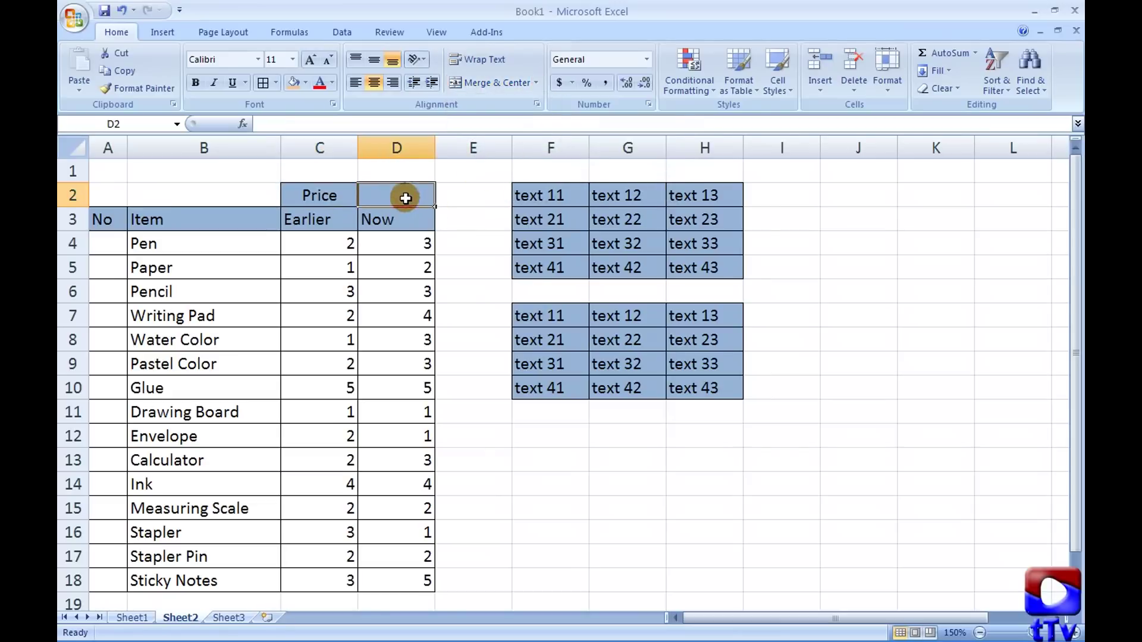
{"action": "left_click", "coordinate": [322, 190]}
{"action": "left_click", "coordinate": [382, 190]}
{"action": "left_click", "coordinate": [336, 187]}
{"action": "key", "text": "alt+h"}
{"action": "key", "text": "a"}
{"action": "key", "text": "l"}
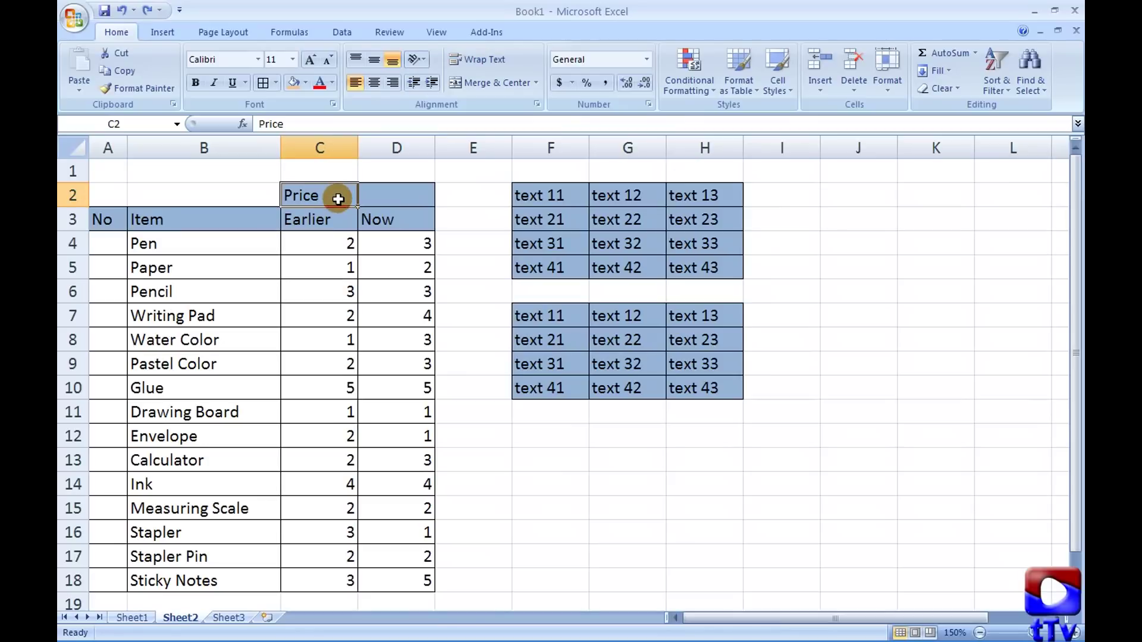
Merge C2:D2 with Merge Cells so the Price header stays left-aligned
{"action": "left_click_drag", "start_coordinate": [326, 197], "coordinate": [392, 193]}
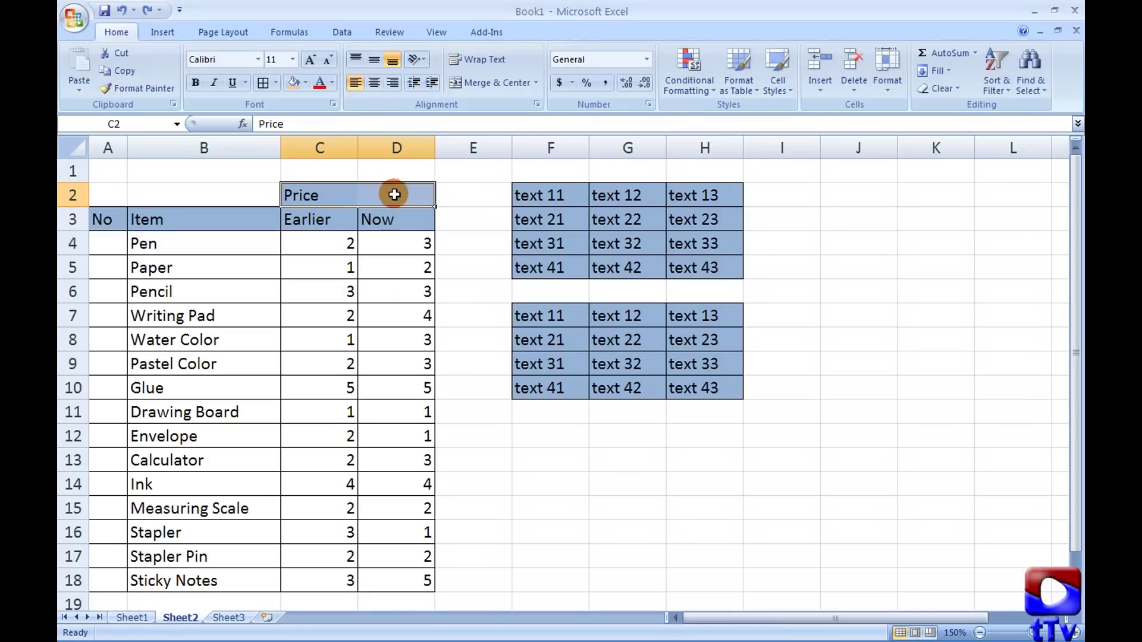
{"action": "left_click", "coordinate": [536, 82]}
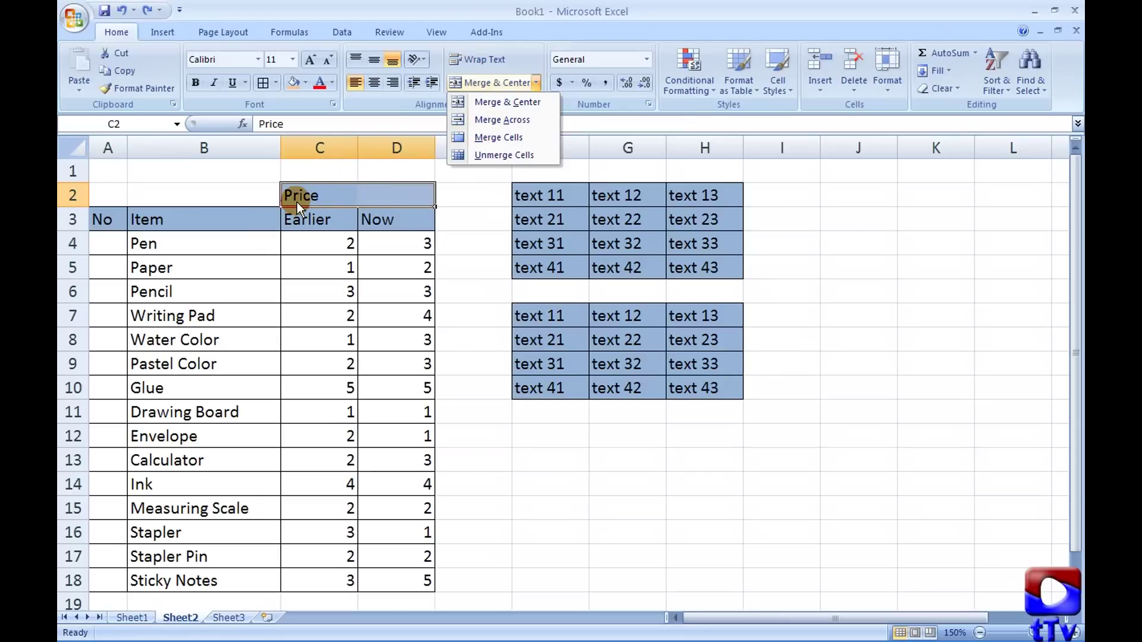
{"action": "left_click", "coordinate": [500, 137]}
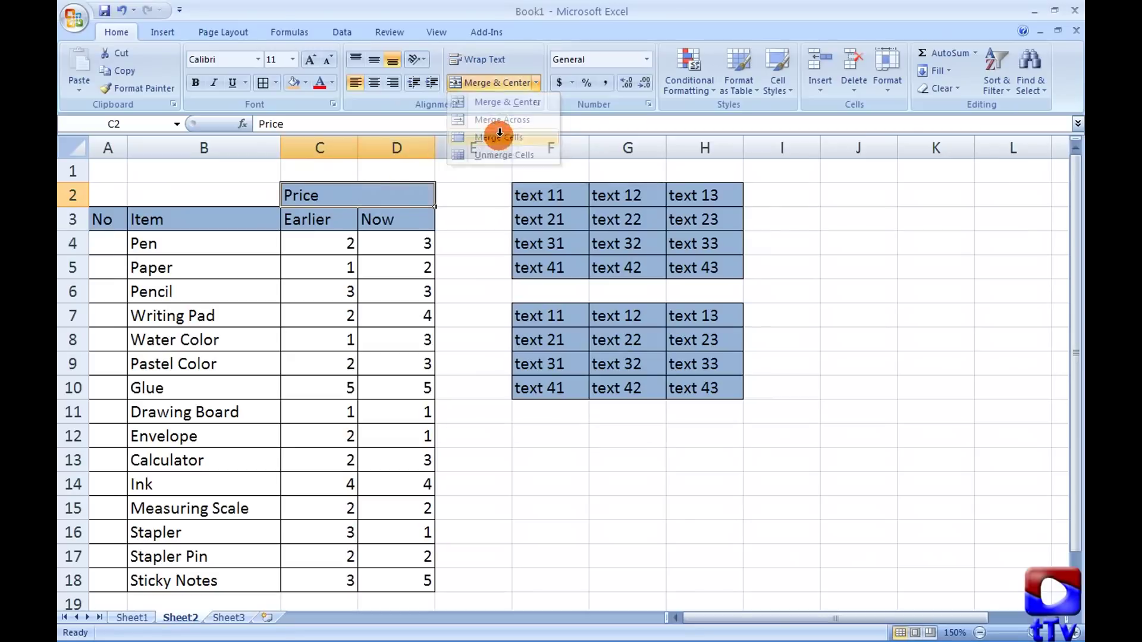
{"action": "left_click", "coordinate": [399, 219]}
{"action": "left_click", "coordinate": [349, 198]}
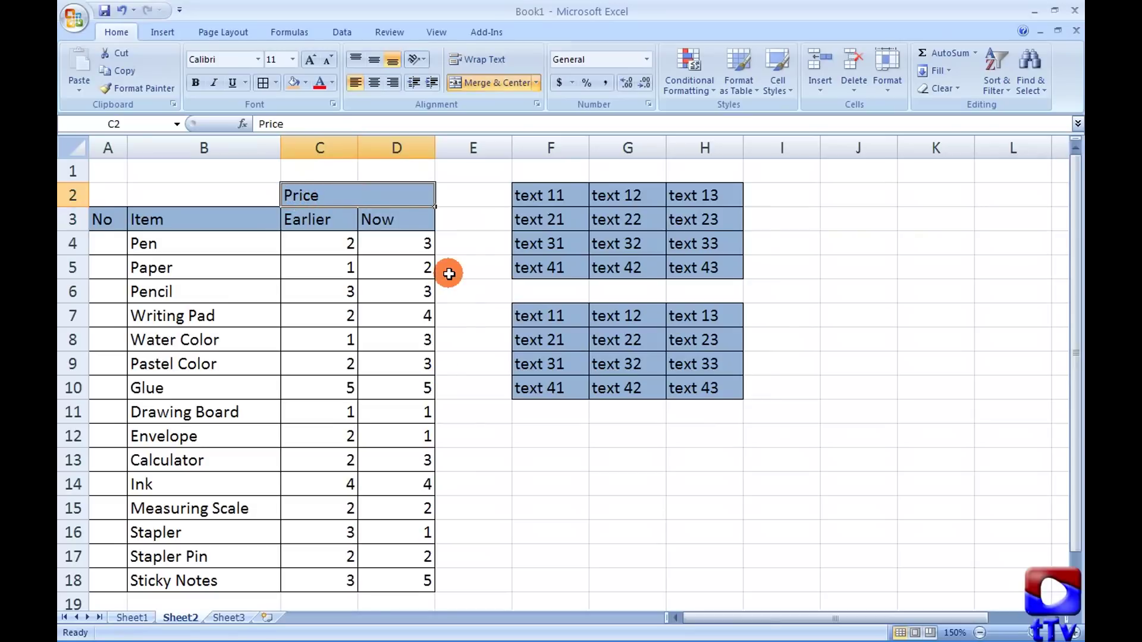
{"action": "left_click", "coordinate": [537, 84]}
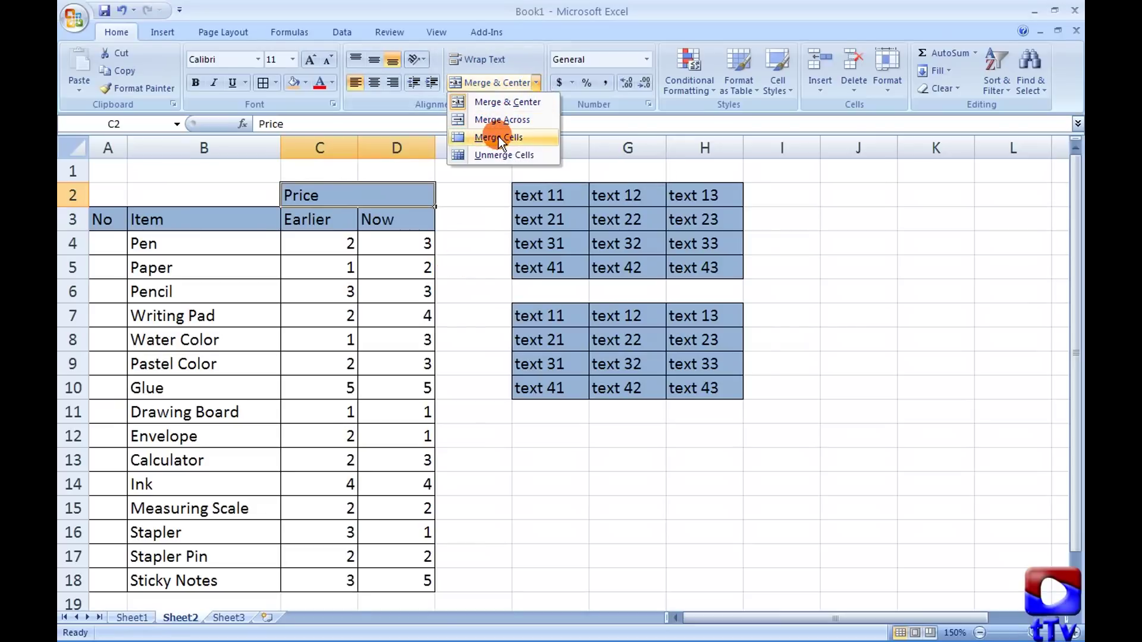
Merge F2:H5 into a single cell with Merge Cells, keeping only 'text 11'
{"action": "left_click", "coordinate": [527, 198]}
{"action": "left_click", "coordinate": [527, 198]}
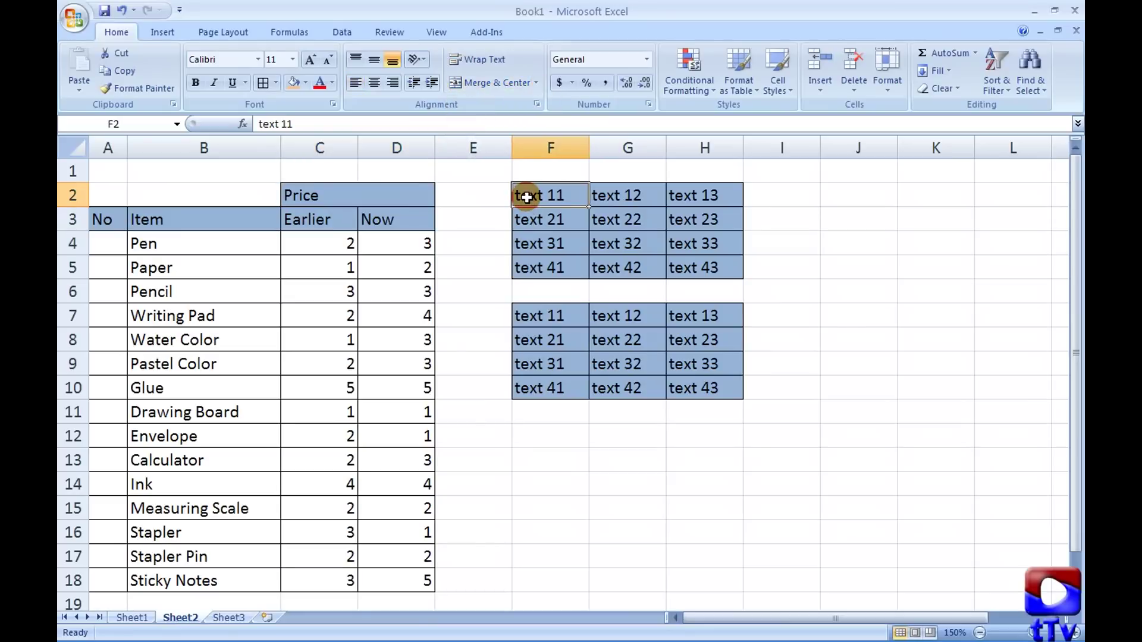
{"action": "key", "text": "shift+Right"}
{"action": "key", "text": "shift+Right"}
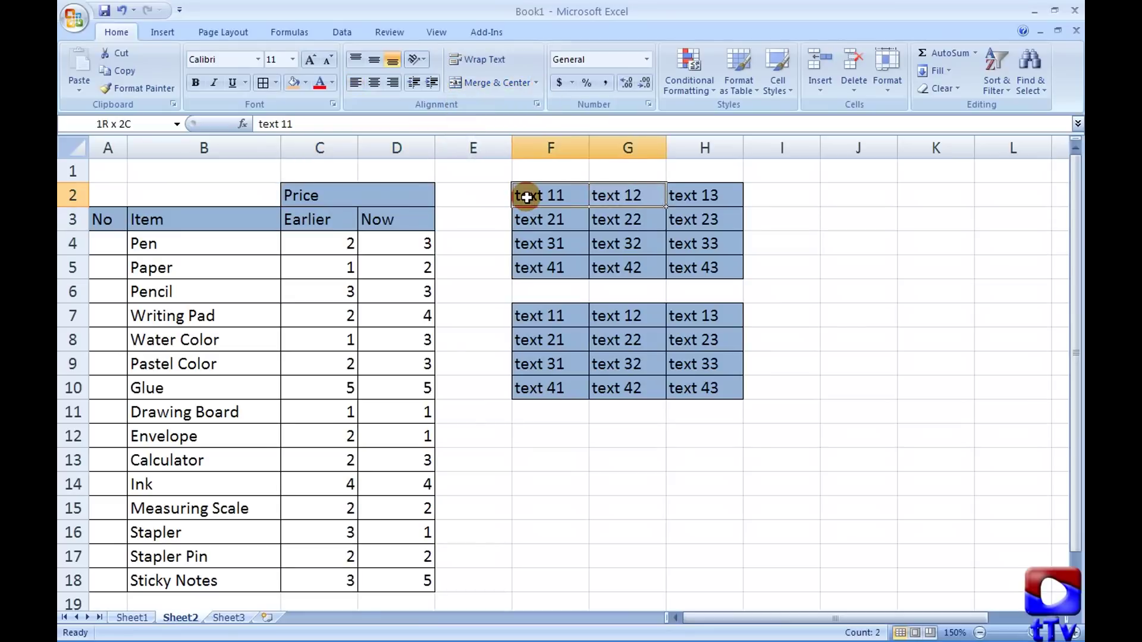
{"action": "key", "text": "shift+Down"}
{"action": "key", "text": "shift+Down"}
{"action": "key", "text": "shift+Down"}
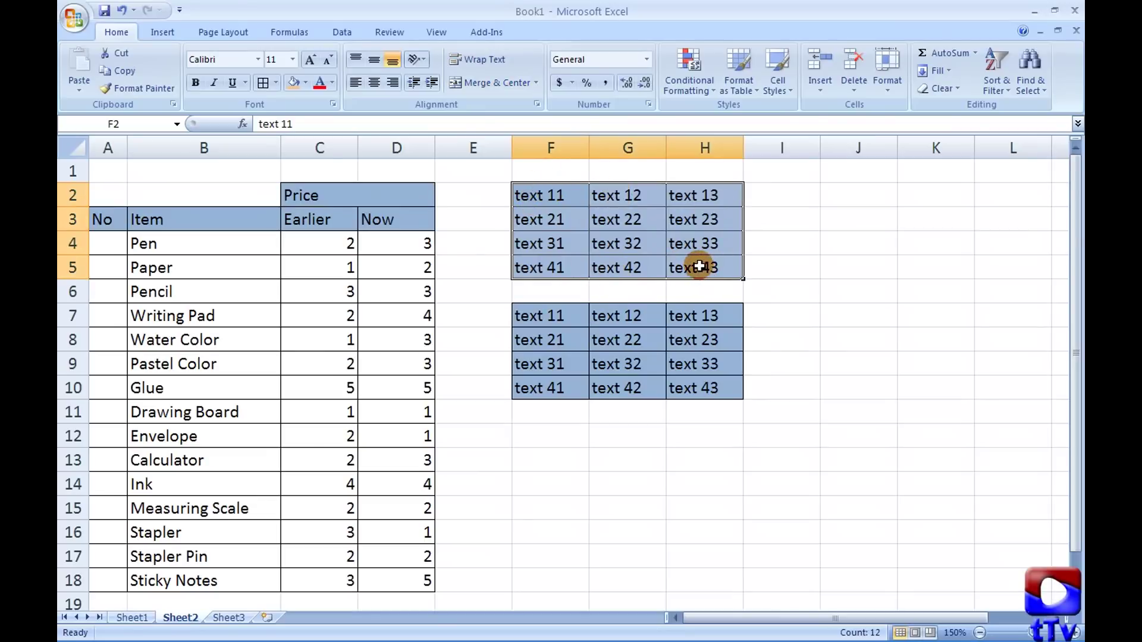
{"action": "left_click", "coordinate": [535, 84]}
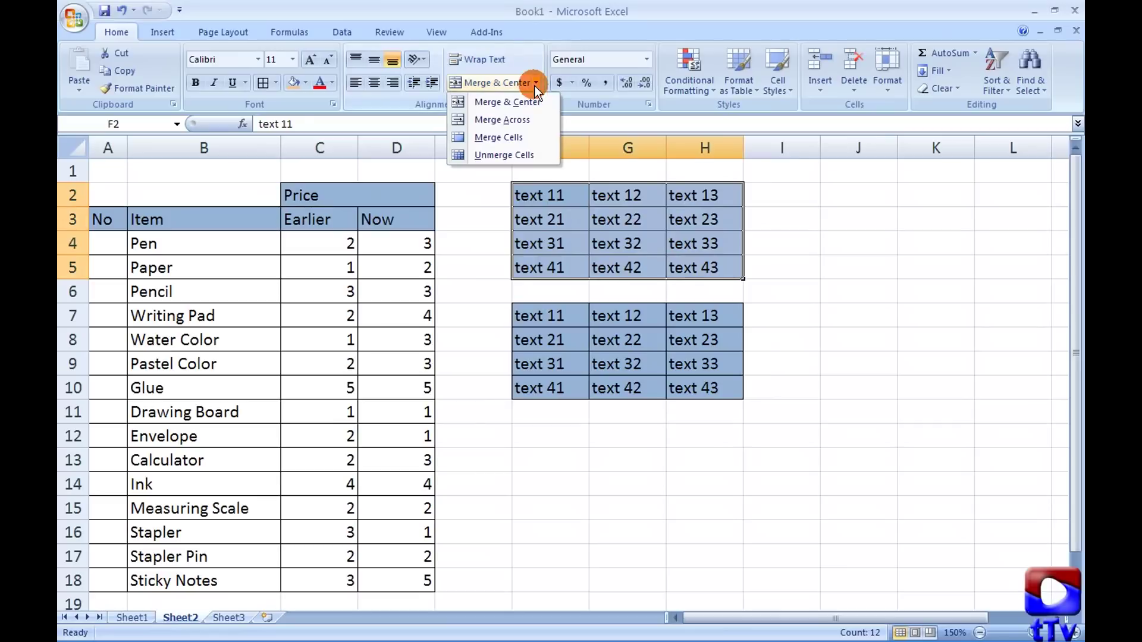
{"action": "left_click", "coordinate": [523, 132]}
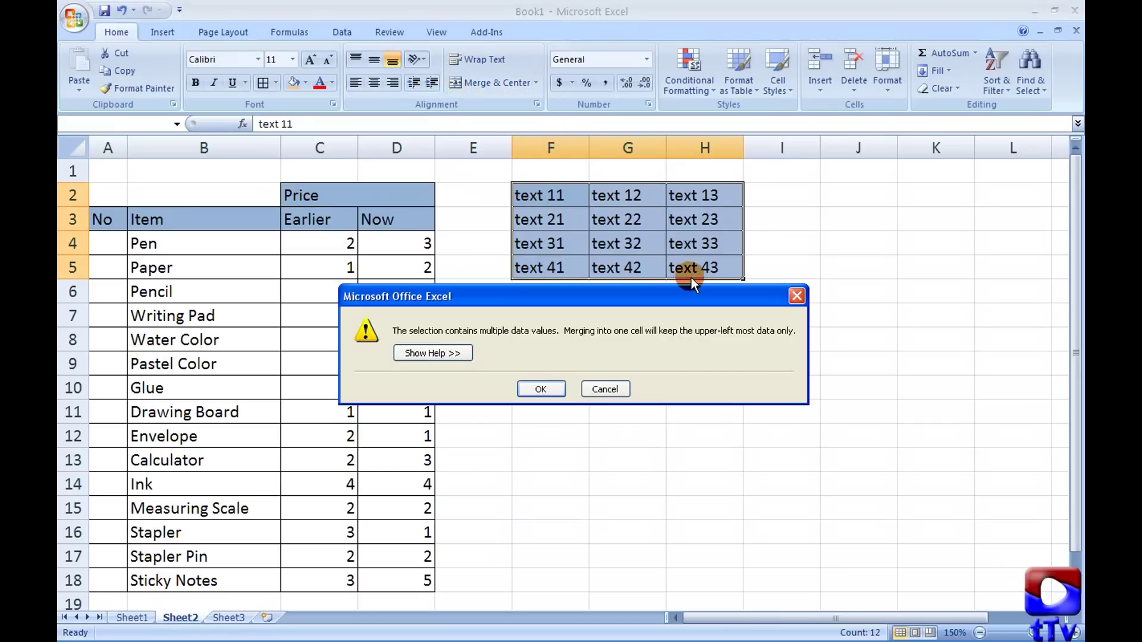
{"action": "left_click", "coordinate": [541, 387]}
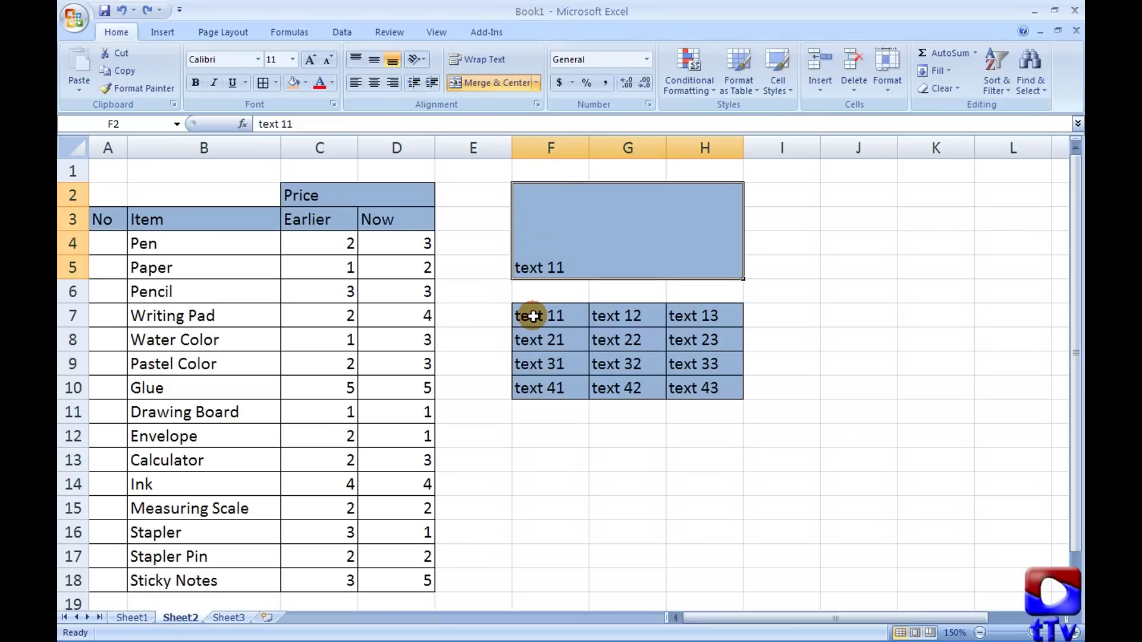
Apply Merge Across to F7:H10, keeping text 11, 21, 31 and 41, and check the rows
{"action": "left_click_drag", "start_coordinate": [530, 316], "coordinate": [693, 387]}
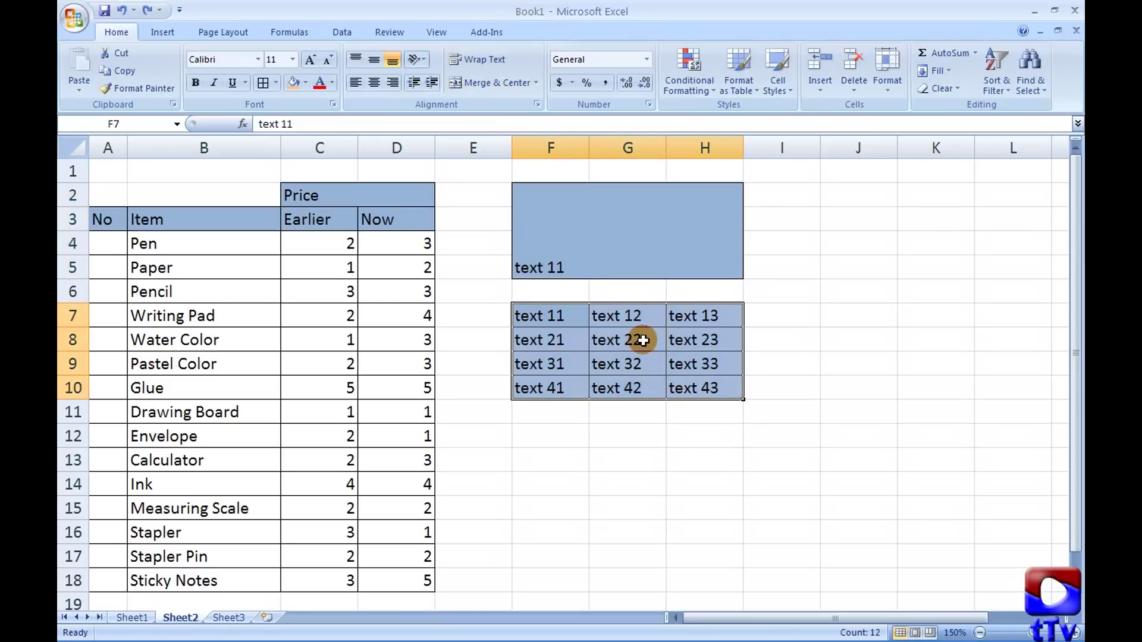
{"action": "left_click", "coordinate": [536, 83]}
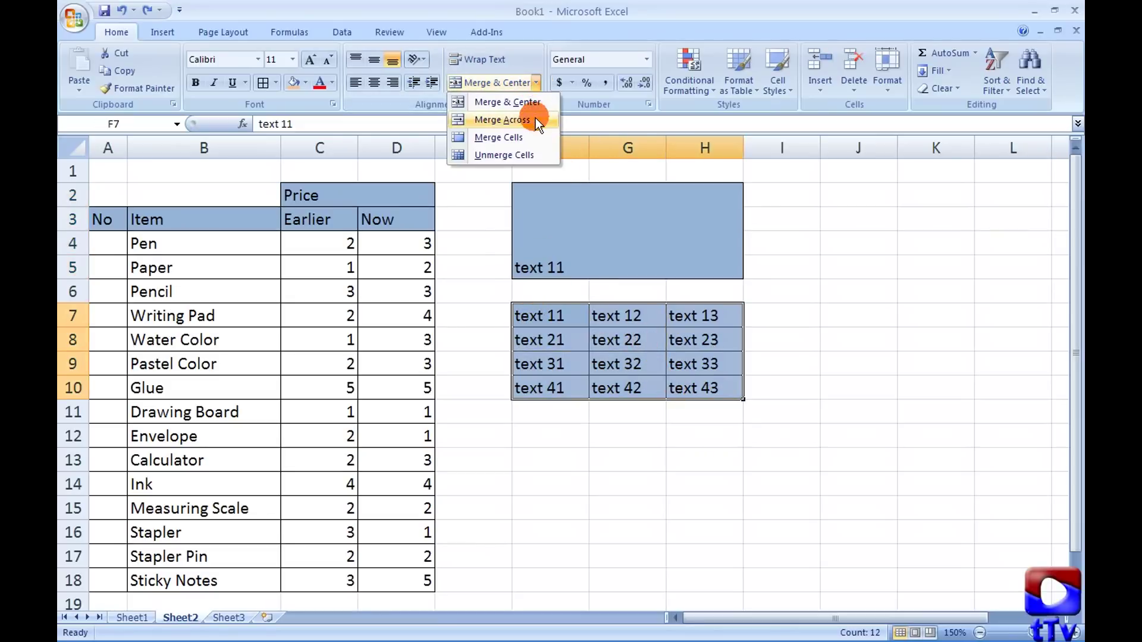
{"action": "left_click", "coordinate": [535, 119]}
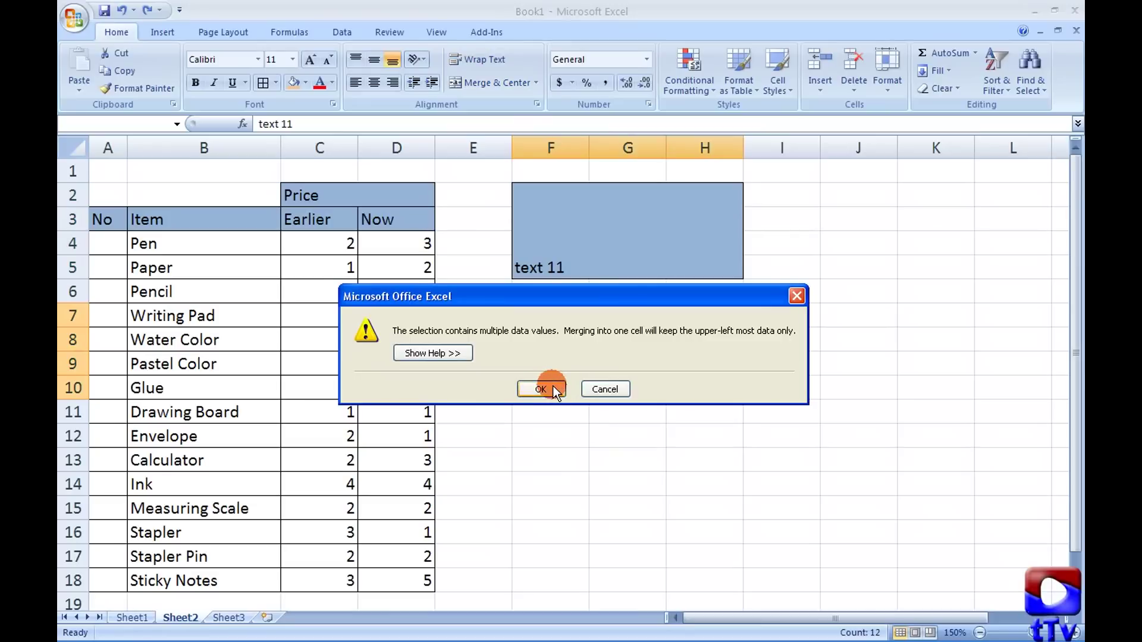
{"action": "left_click", "coordinate": [553, 389]}
{"action": "left_click", "coordinate": [547, 316]}
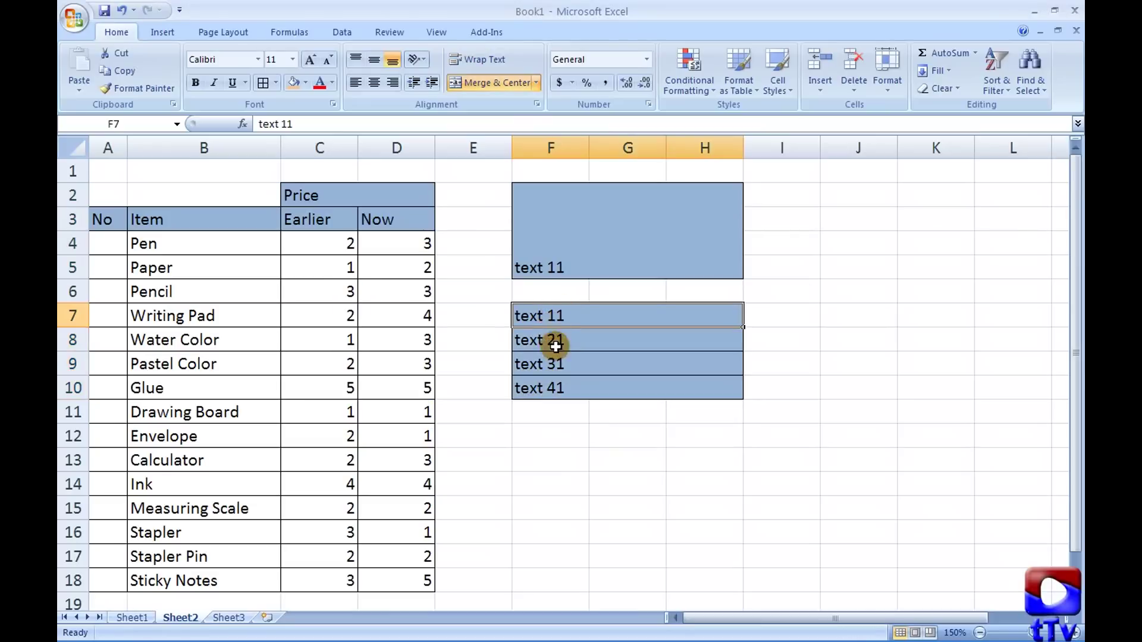
{"action": "left_click", "coordinate": [555, 345]}
{"action": "left_click", "coordinate": [545, 313]}
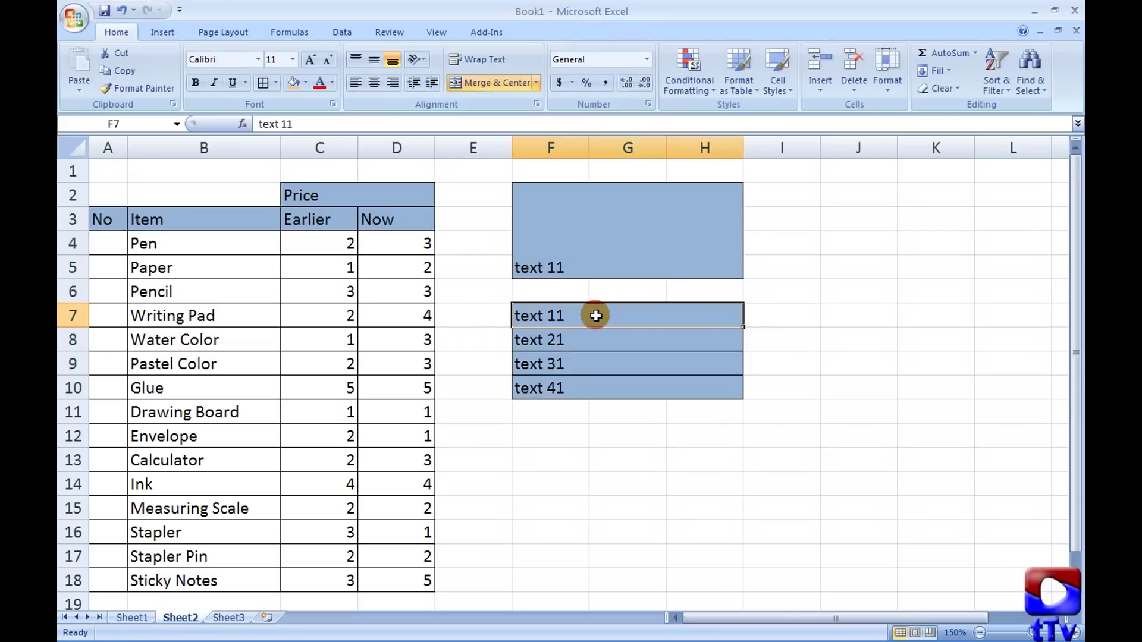
{"action": "left_click_drag", "start_coordinate": [595, 315], "coordinate": [592, 380]}
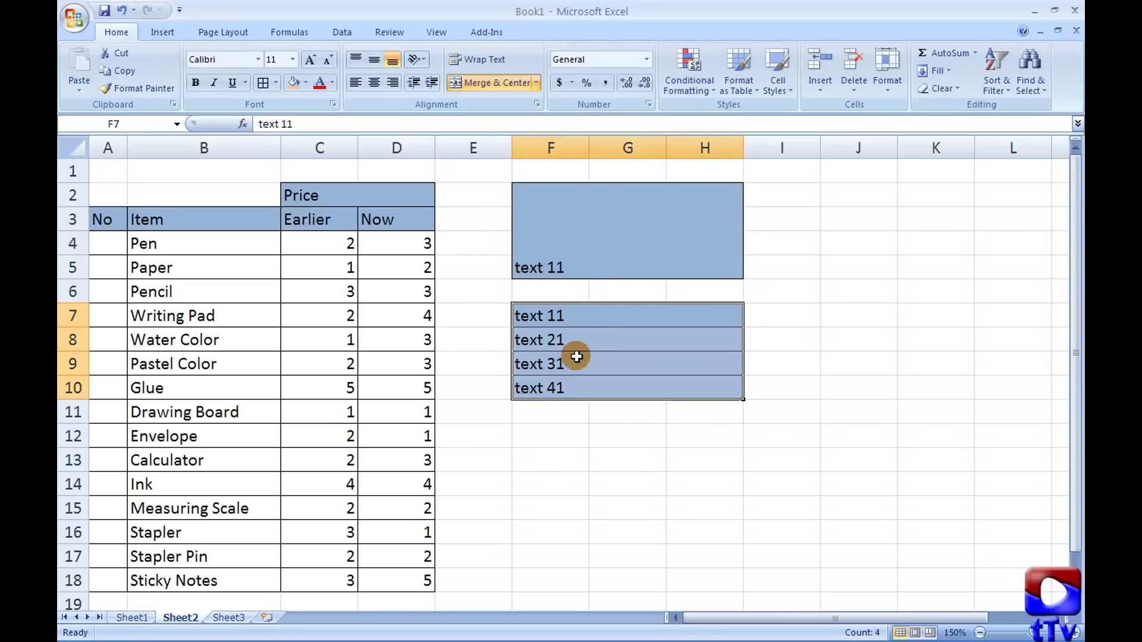
{"action": "left_click", "coordinate": [559, 315]}
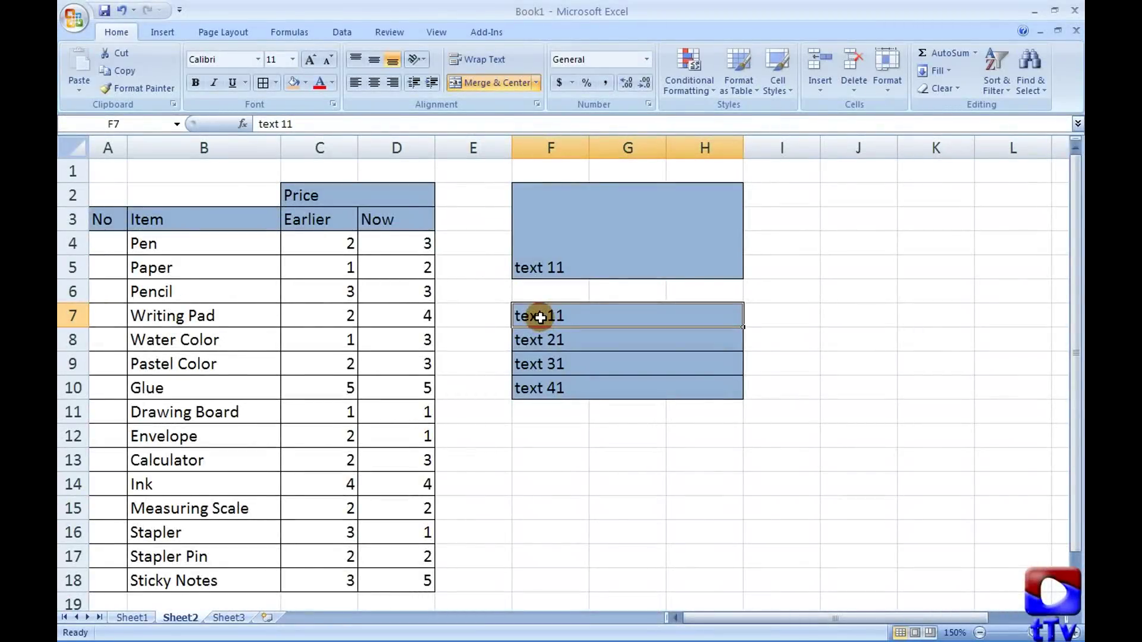
Enter the numbers 1 through 7 down A4:A10 in the No column
{"action": "left_click", "coordinate": [104, 242]}
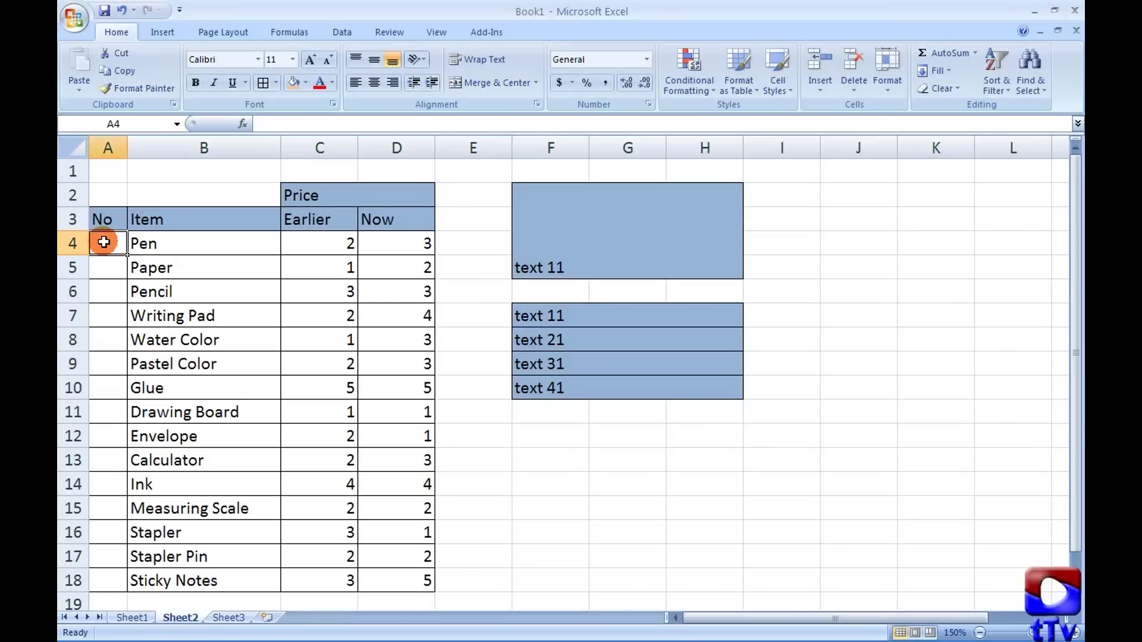
{"action": "type", "text": "1"}
{"action": "key", "text": "Return"}
{"action": "type", "text": "2"}
{"action": "key", "text": "Return"}
{"action": "type", "text": "3"}
{"action": "key", "text": "Return"}
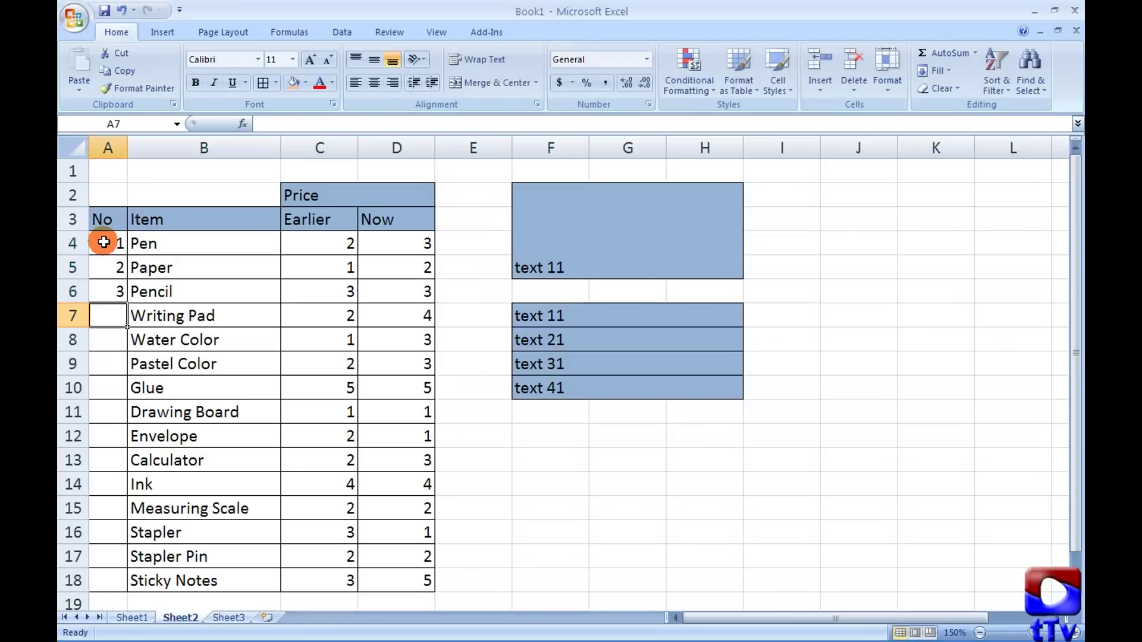
{"action": "type", "text": "4"}
{"action": "key", "text": "Return"}
{"action": "type", "text": "5"}
{"action": "key", "text": "Return"}
{"action": "type", "text": "6"}
{"action": "key", "text": "Return"}
{"action": "type", "text": "7"}
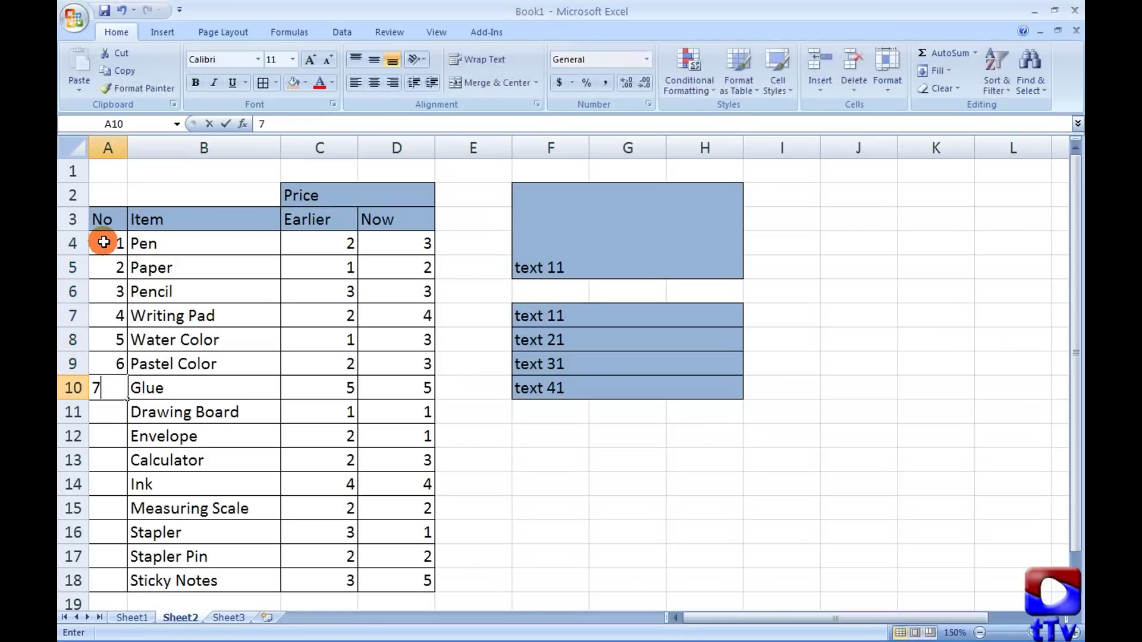
{"action": "key", "text": "Return"}
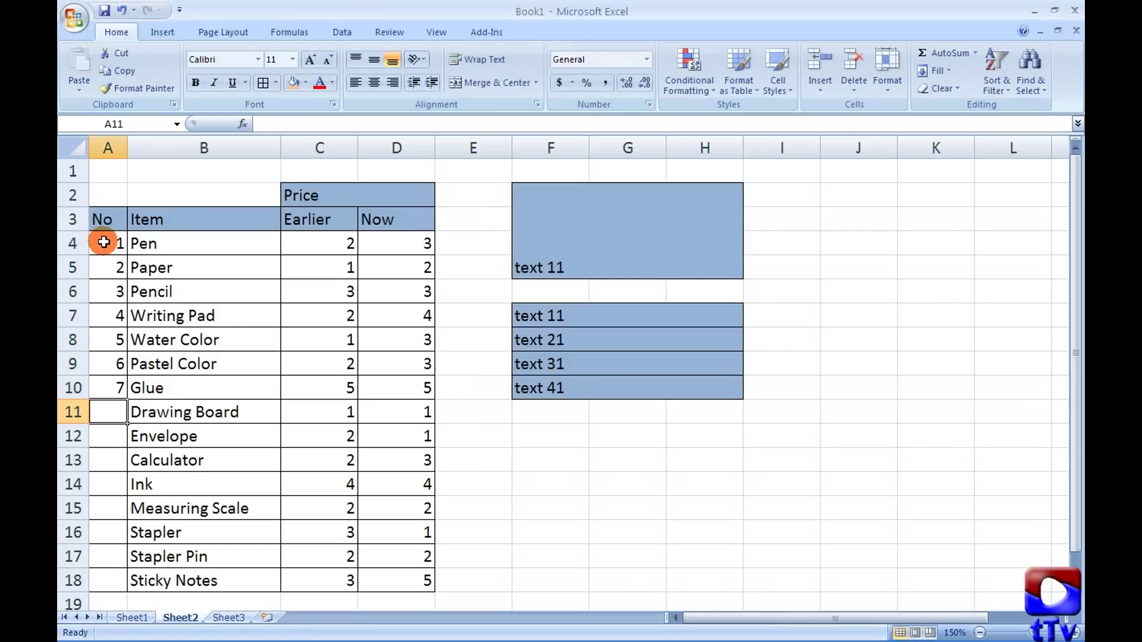
Clear those numbers, re-enter 1 and 2 in A4:A5, and select A4:A5
{"action": "key", "text": "Up"}
{"action": "key", "text": "Up"}
{"action": "key", "text": "Up"}
{"action": "key", "text": "Up"}
{"action": "key", "text": "Up"}
{"action": "key", "text": "Up"}
{"action": "key", "text": "Up"}
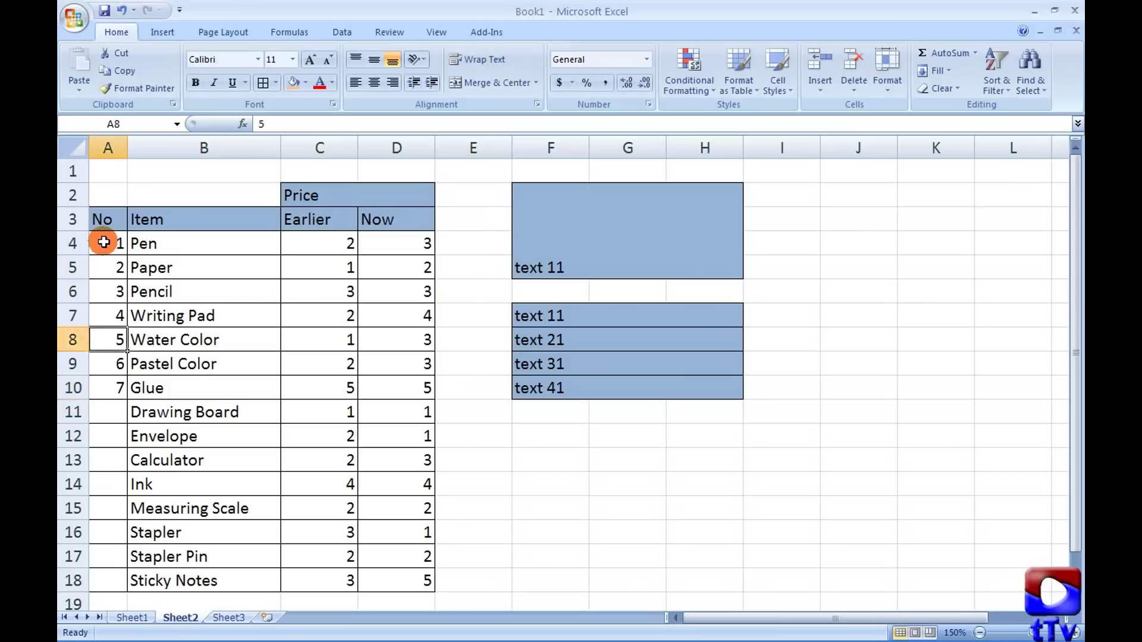
{"action": "key", "text": "shift+Down"}
{"action": "key", "text": "shift+Down"}
{"action": "key", "text": "shift+Down"}
{"action": "key", "text": "shift+Down"}
{"action": "key", "text": "shift+Down"}
{"action": "key", "text": "shift+Down"}
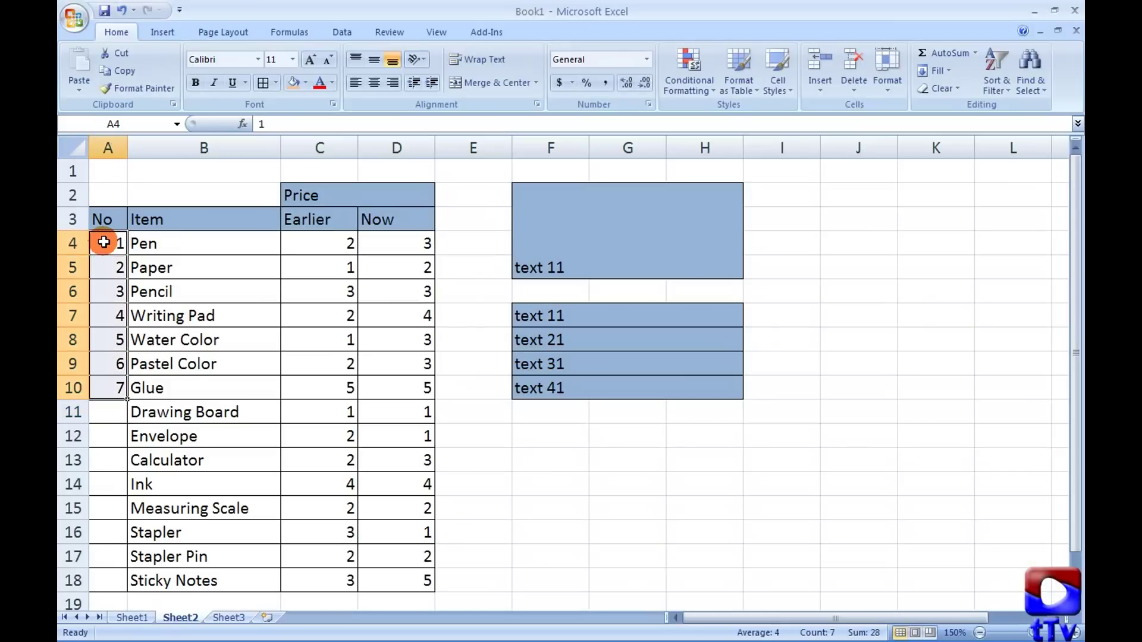
{"action": "key", "text": "Delete"}
{"action": "left_click", "coordinate": [104, 242]}
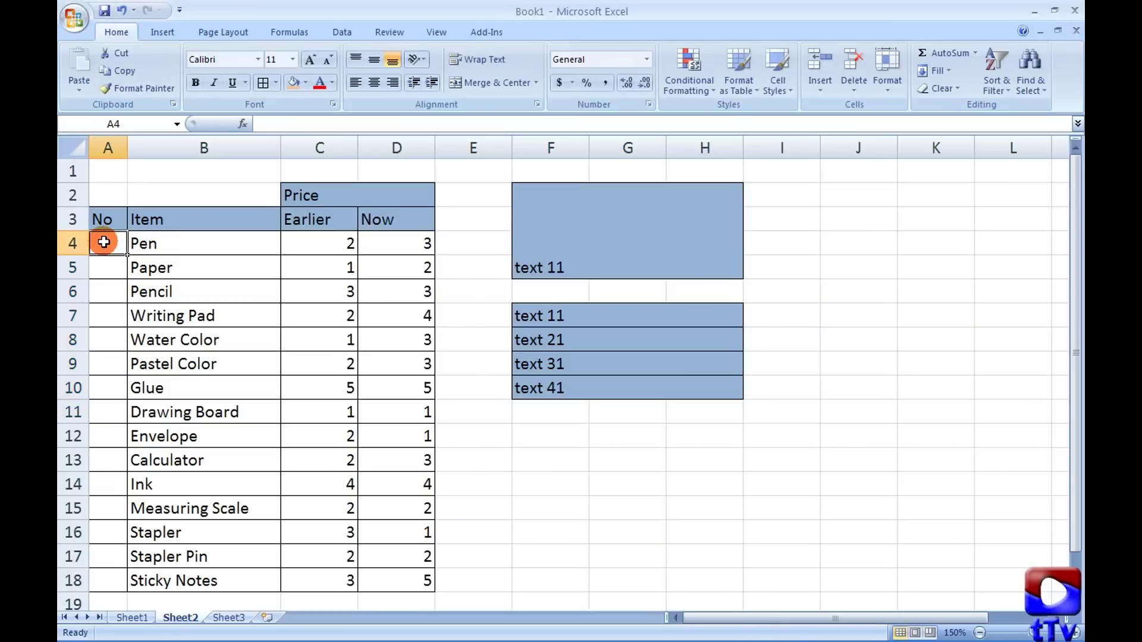
{"action": "type", "text": "1"}
{"action": "key", "text": "Return"}
{"action": "type", "text": "2"}
{"action": "key", "text": "Return"}
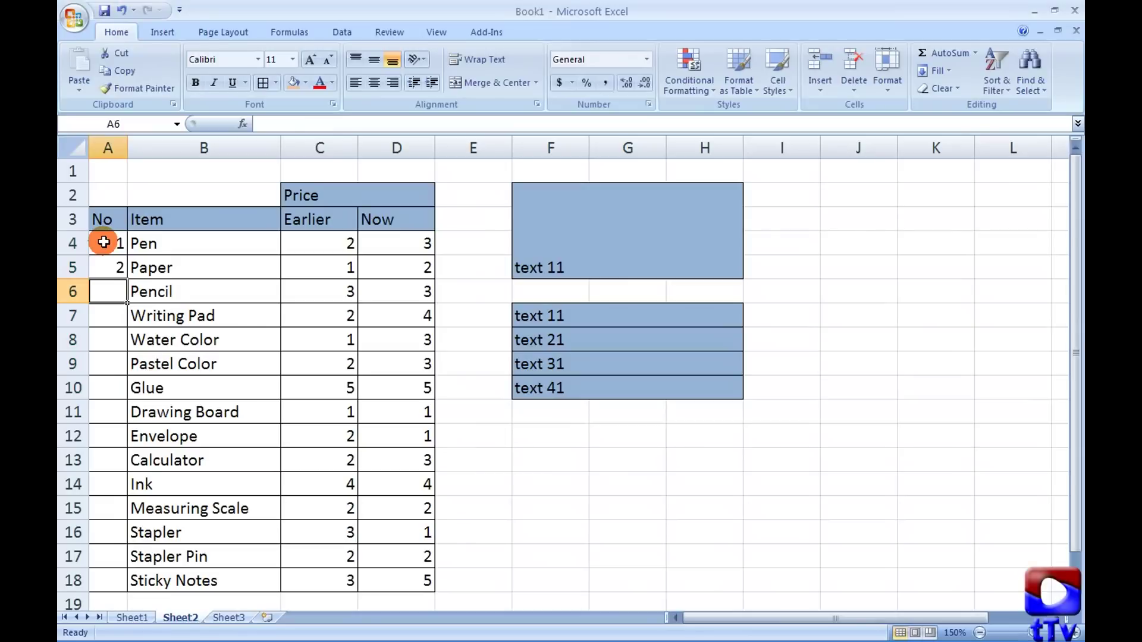
{"action": "left_click", "coordinate": [104, 242]}
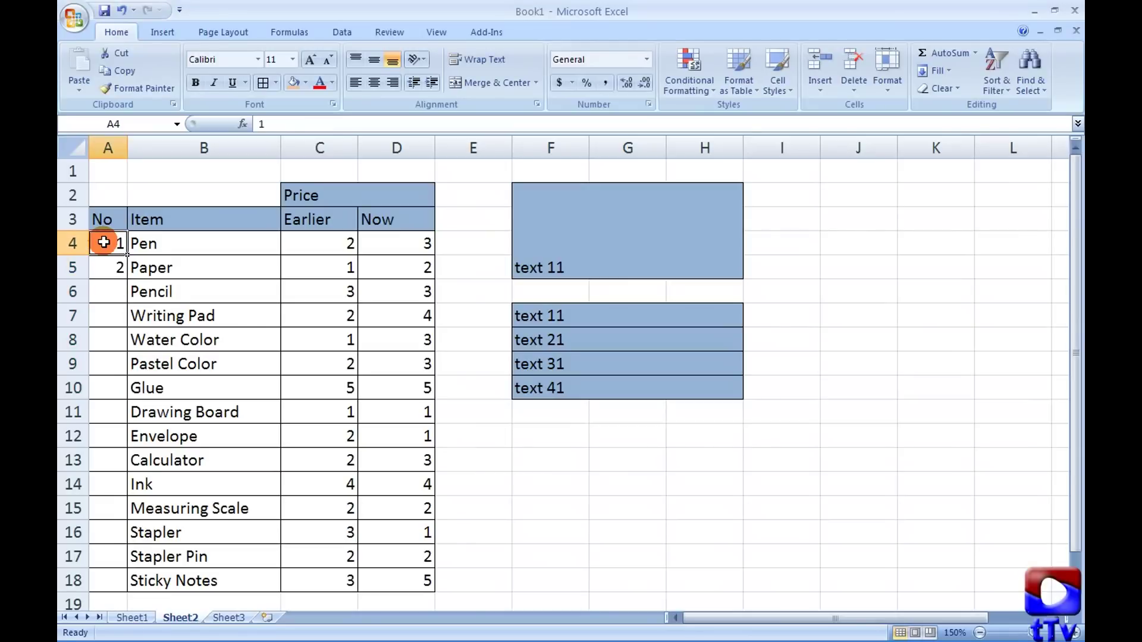
{"action": "key", "text": "shift+Down"}
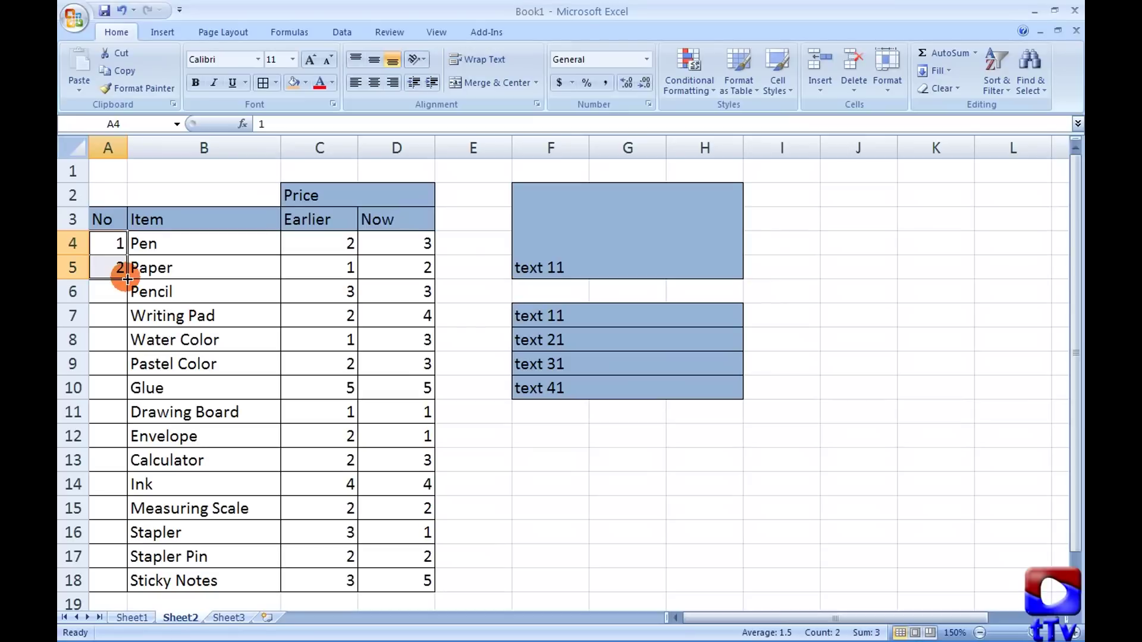
Extend the 1, 2 series in A4:A5 down to A18 so the No column reads 1–15
{"action": "left_click_drag", "start_coordinate": [127, 279], "coordinate": [125, 584]}
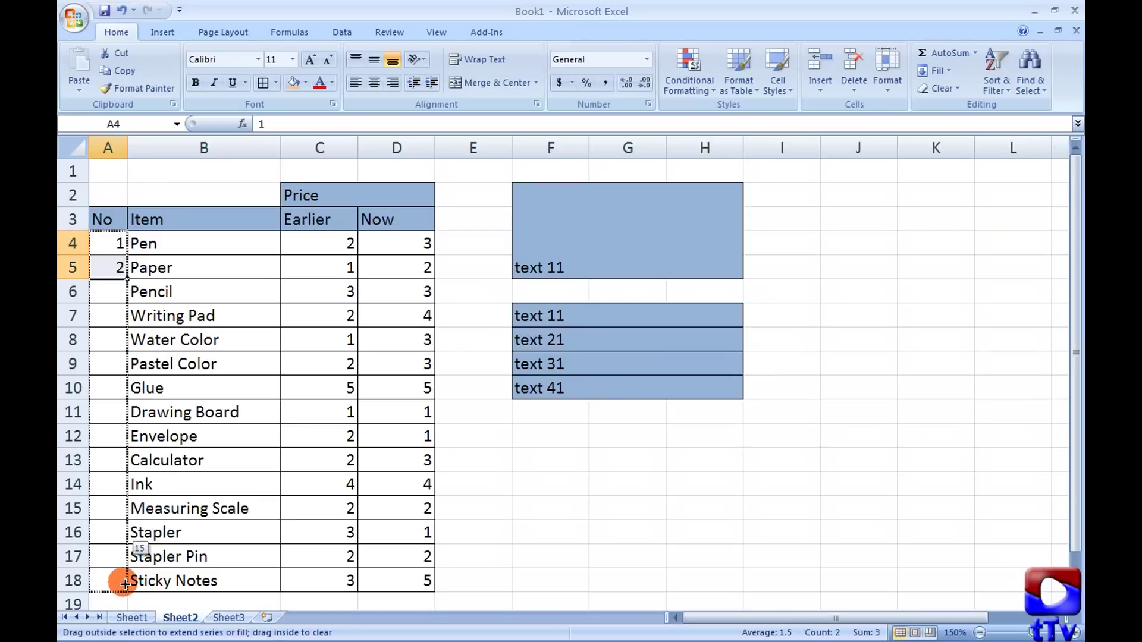
{"action": "left_click_drag", "start_coordinate": [125, 584], "coordinate": [123, 583]}
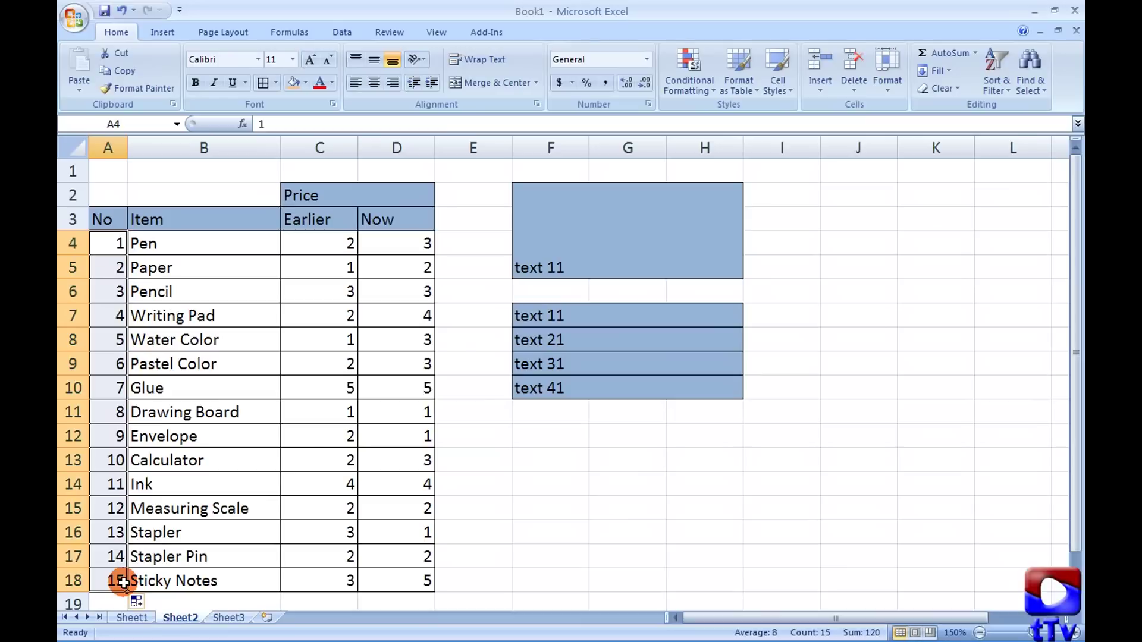
{"action": "left_click_drag", "start_coordinate": [127, 593], "coordinate": [127, 593]}
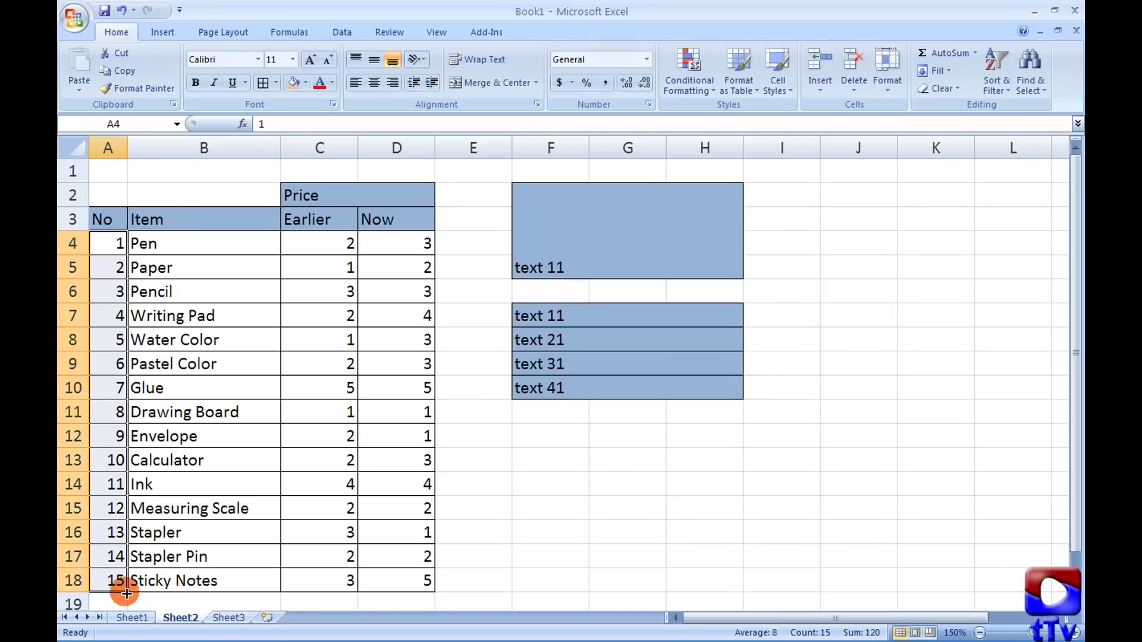